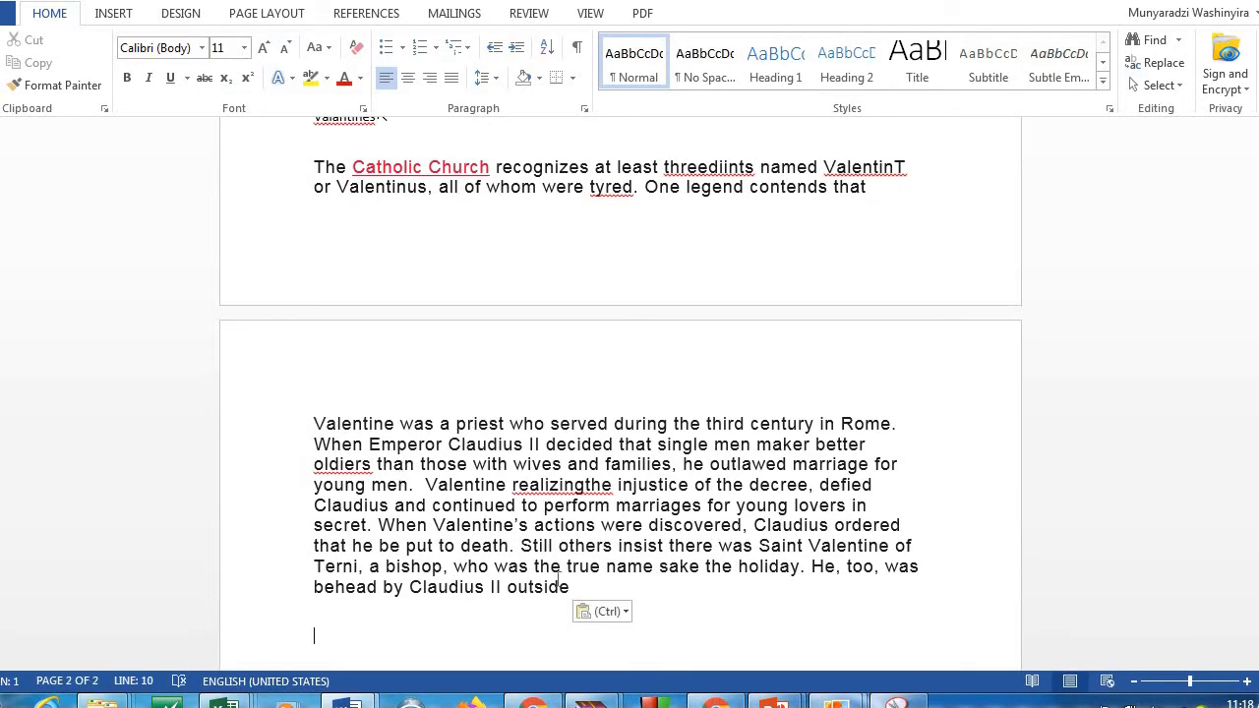
# Cut the paragraph from "Valentine was a priest" to "Claudius II outside" on the second page
pyautogui.moveTo(573, 587); pyautogui.dragTo(309, 410)
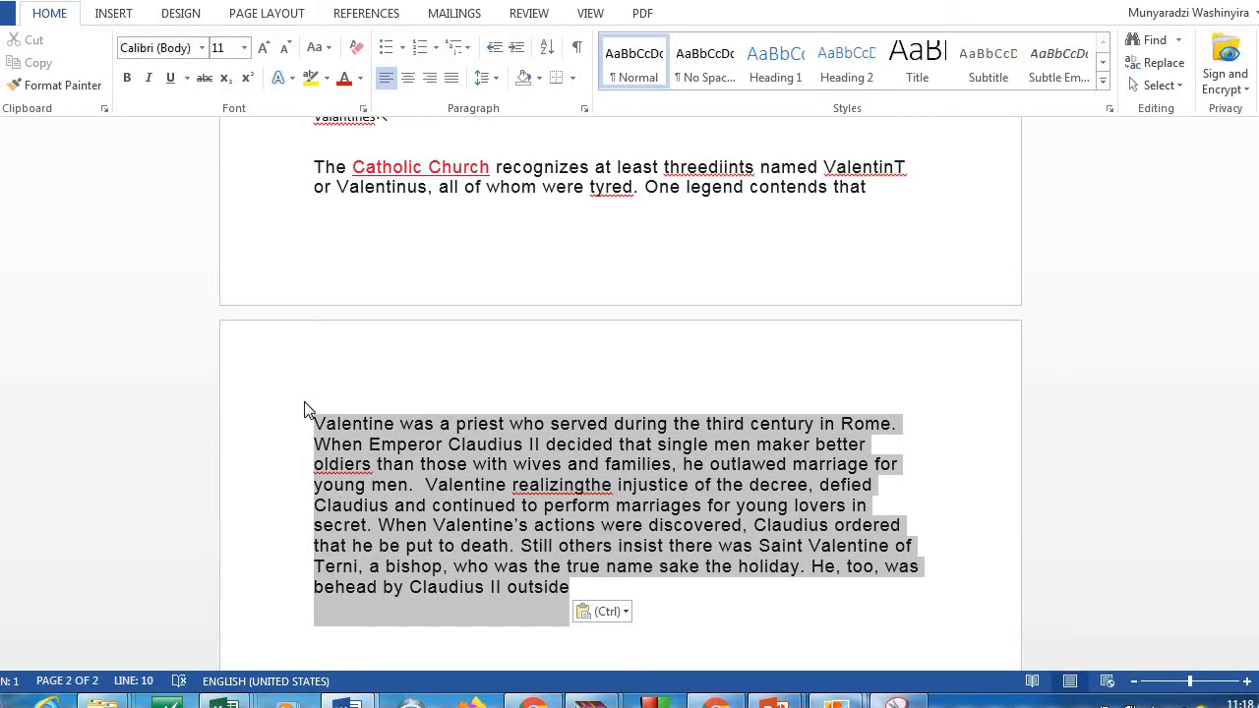
pyautogui.rightClick(384, 500)
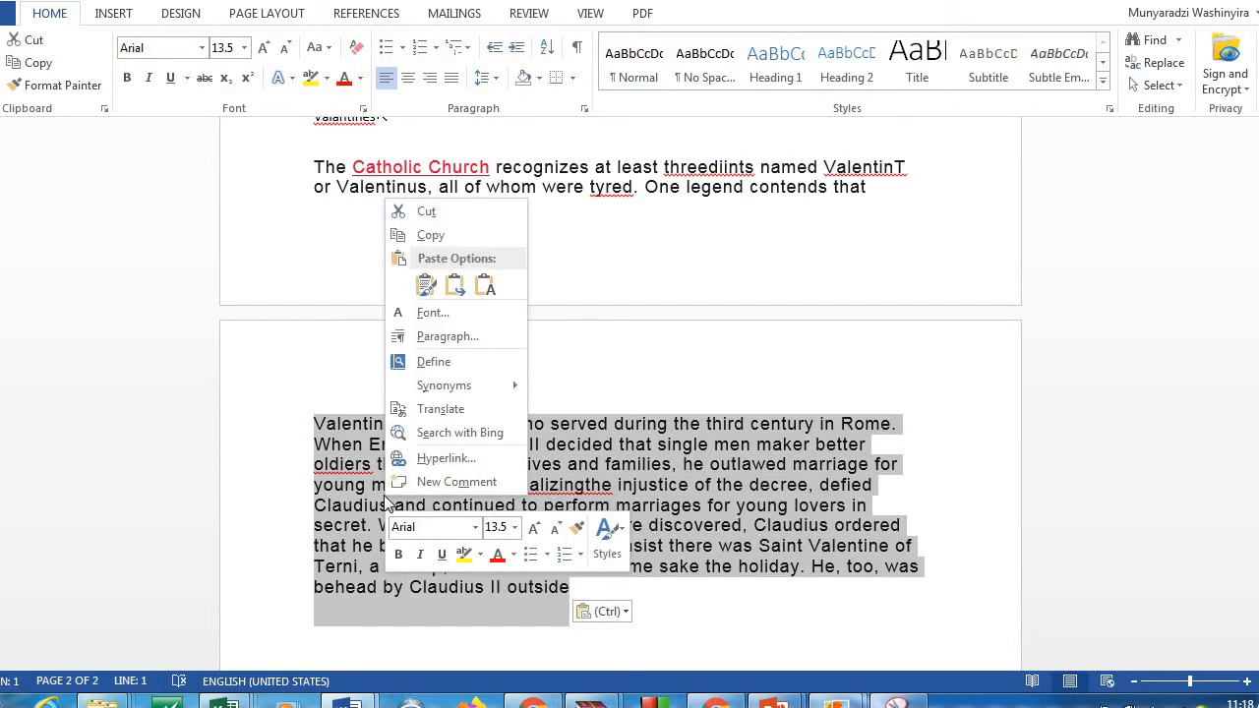
pyautogui.click(426, 211)
pyautogui.click(458, 214)
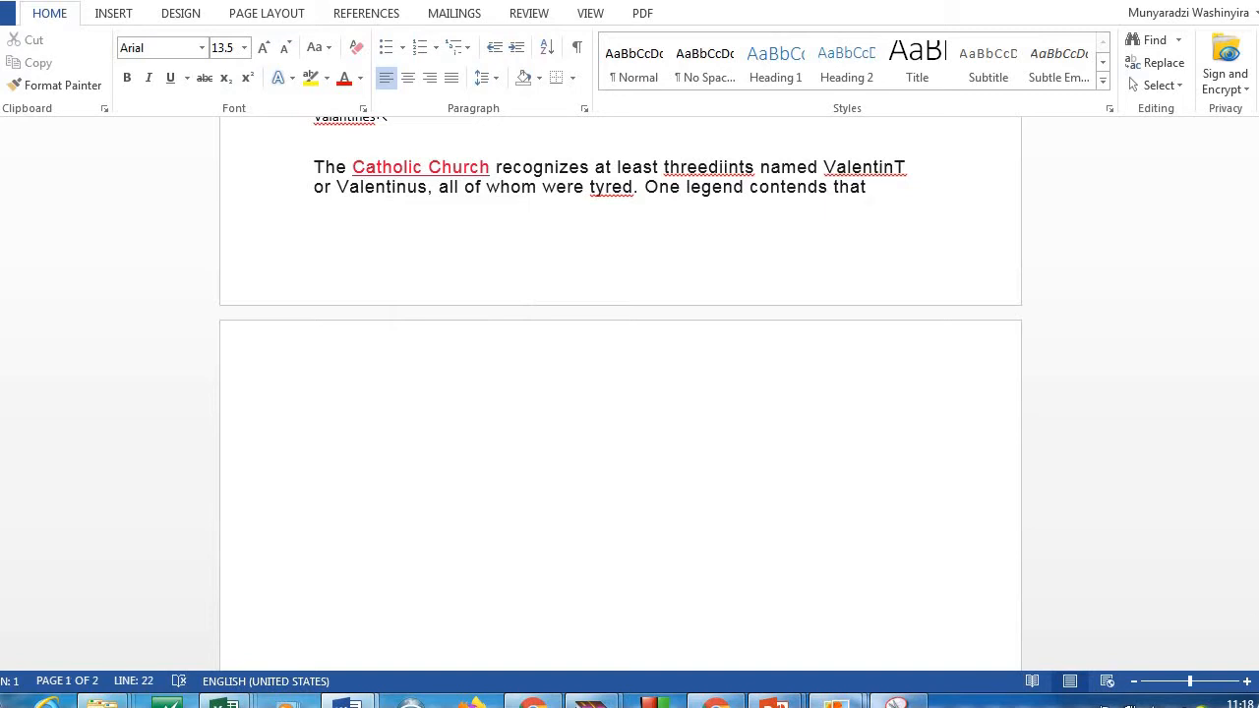
# Switch to the LECTURE 2 ICDL CLASS presentation in PowerPoint and show the "Using undo, redo and repeat" slide
pyautogui.moveTo(715, 704)
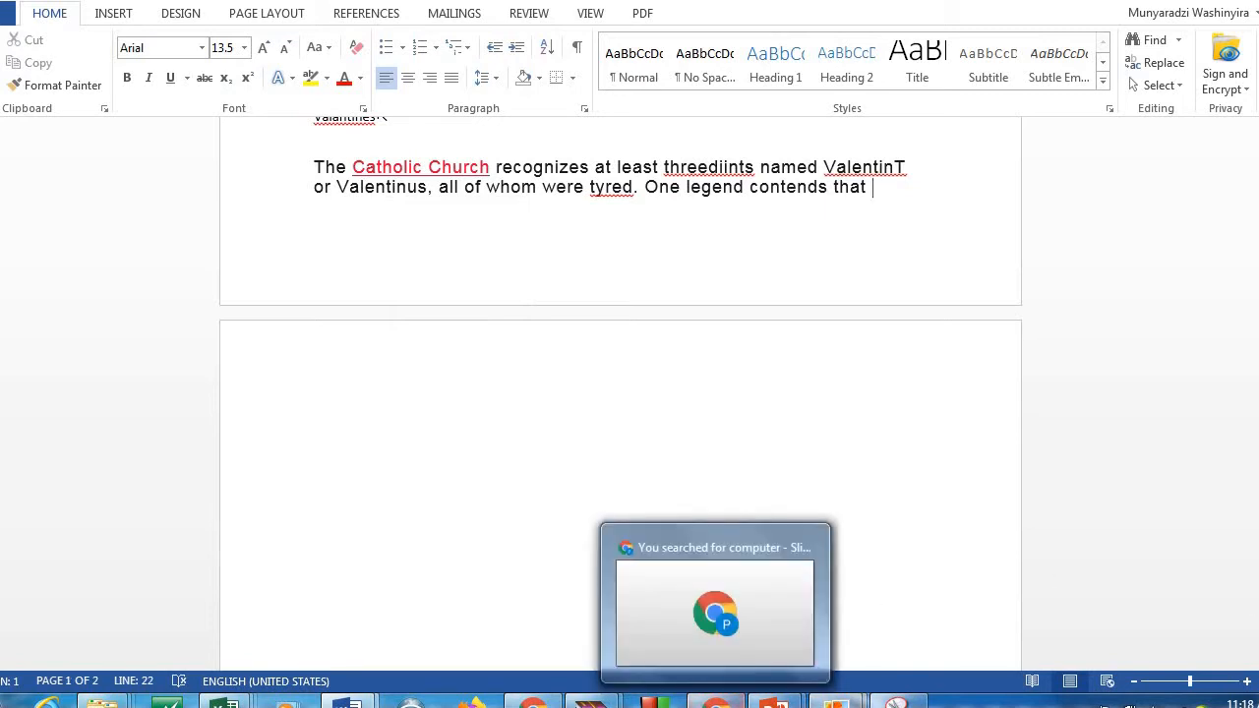
pyautogui.moveTo(774, 702)
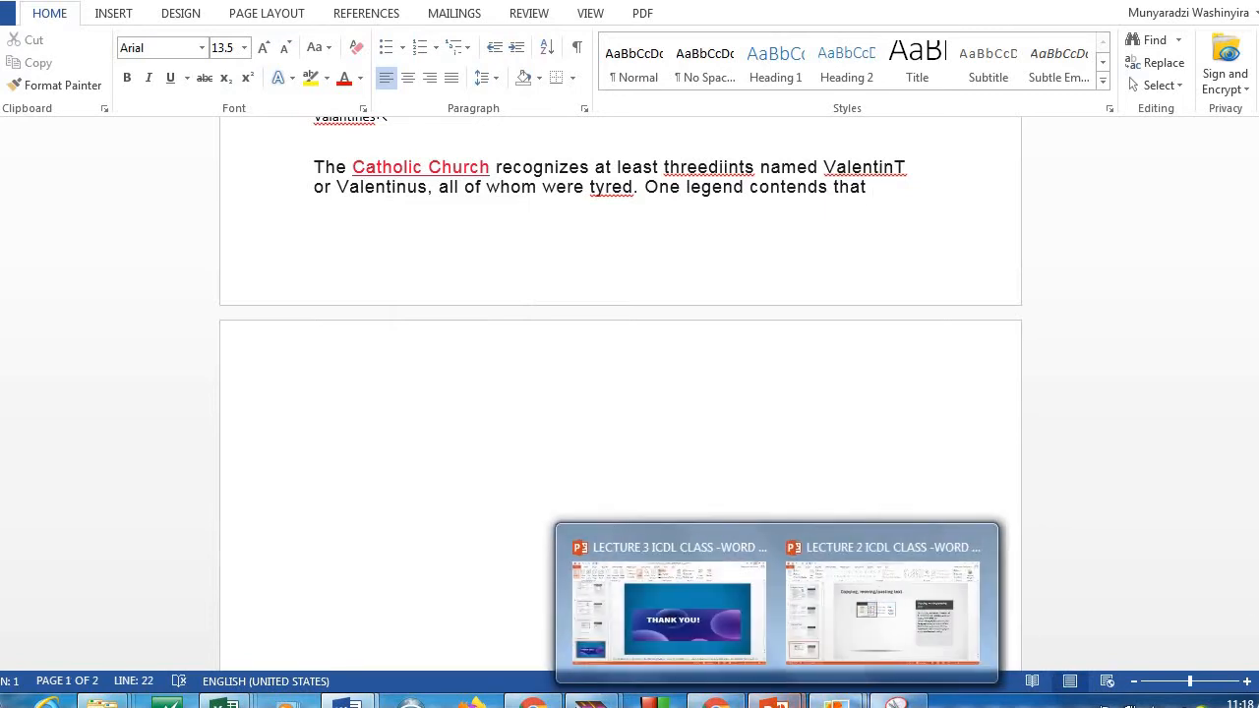
pyautogui.click(907, 602)
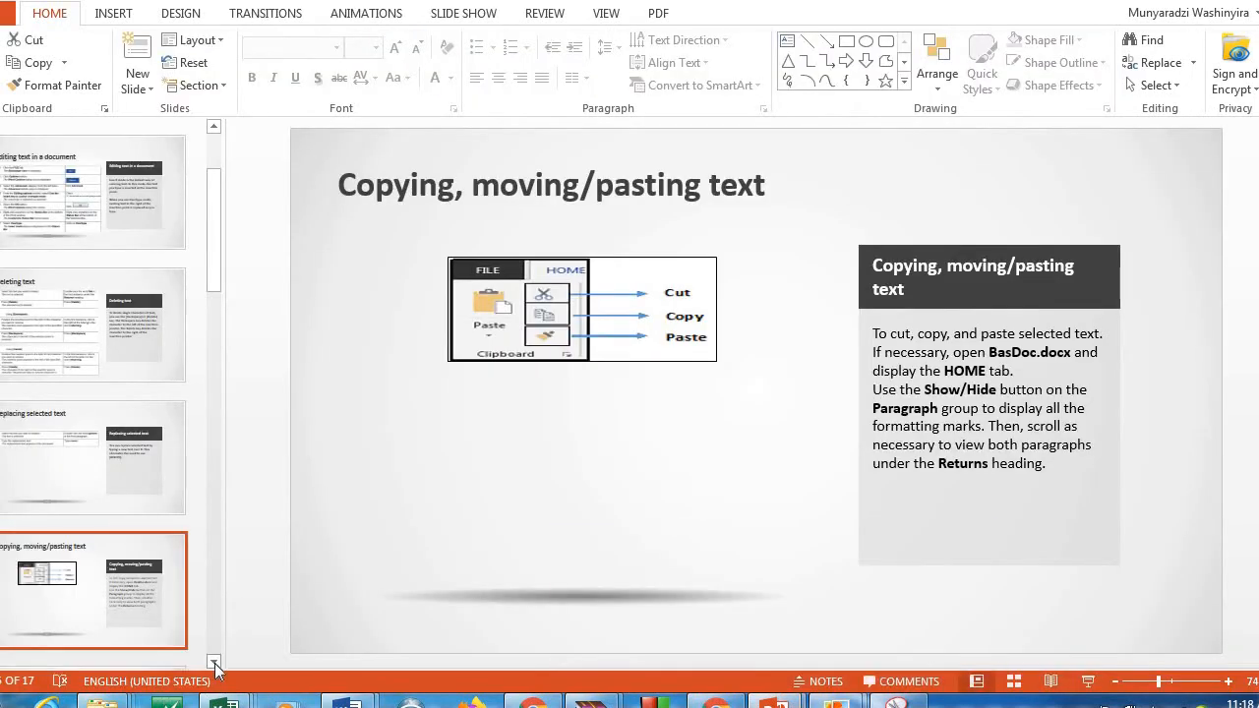
pyautogui.scroll(-5, 213, 664)
pyautogui.click(34, 474)
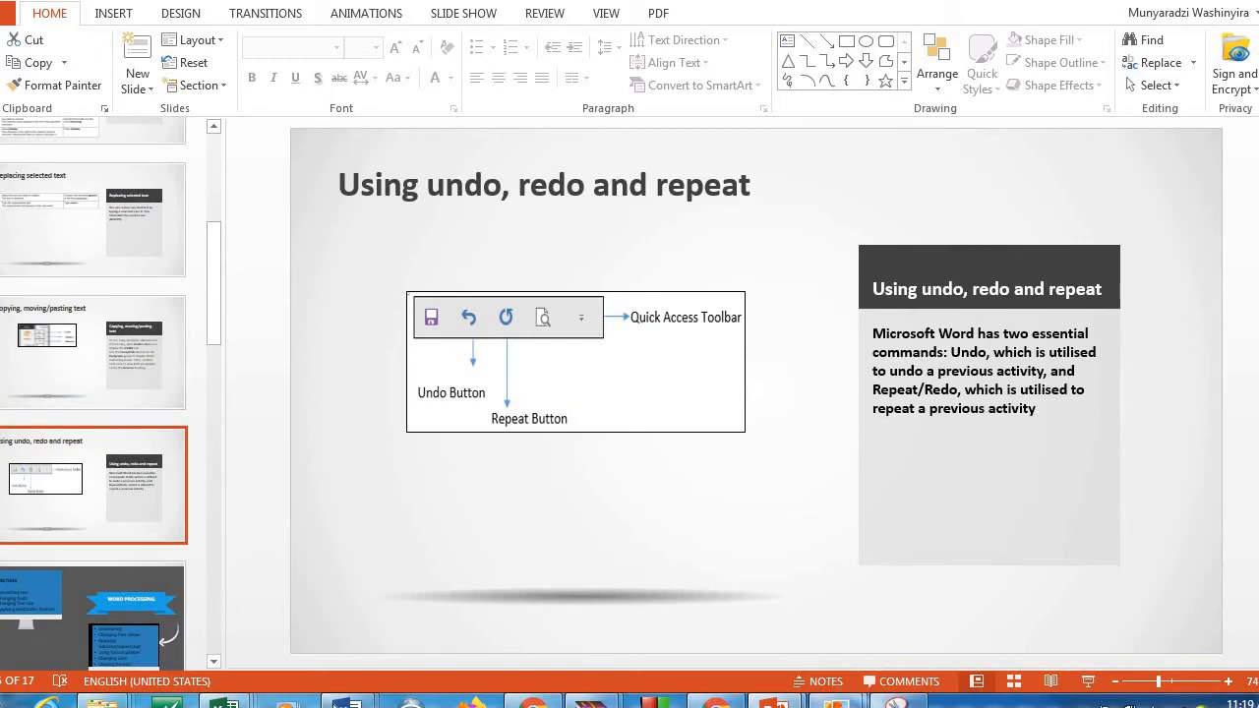
# Return to the ICDL LECTURE 1 document in Word, undo the cut of the Valentine paragraph and cut it again
pyautogui.moveTo(366, 700)
pyautogui.click(454, 630)
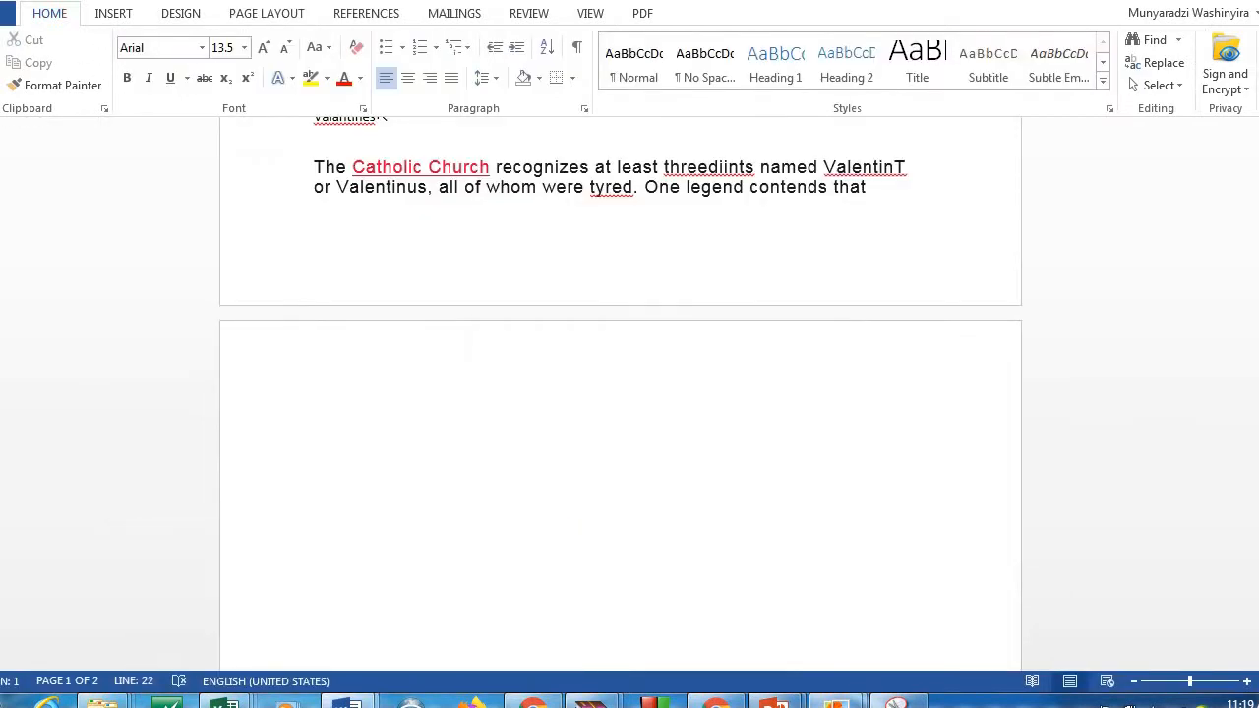
pyautogui.click(48, 1)
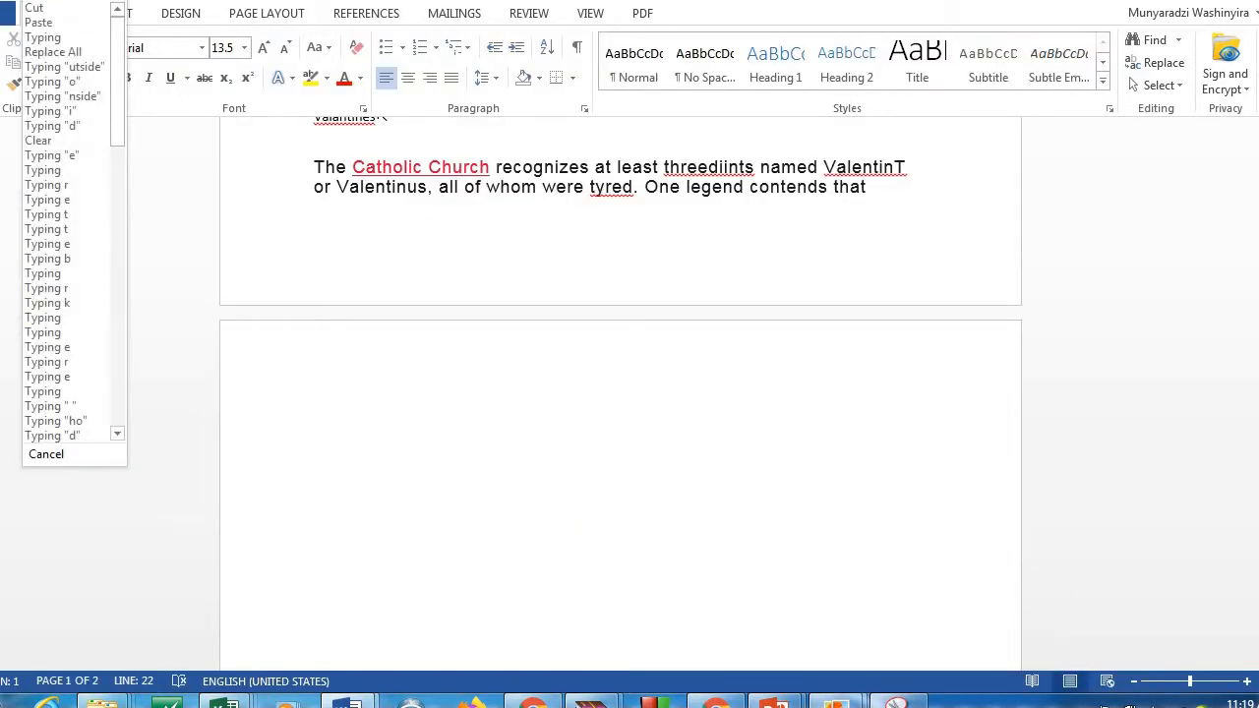
pyautogui.click(261, 220)
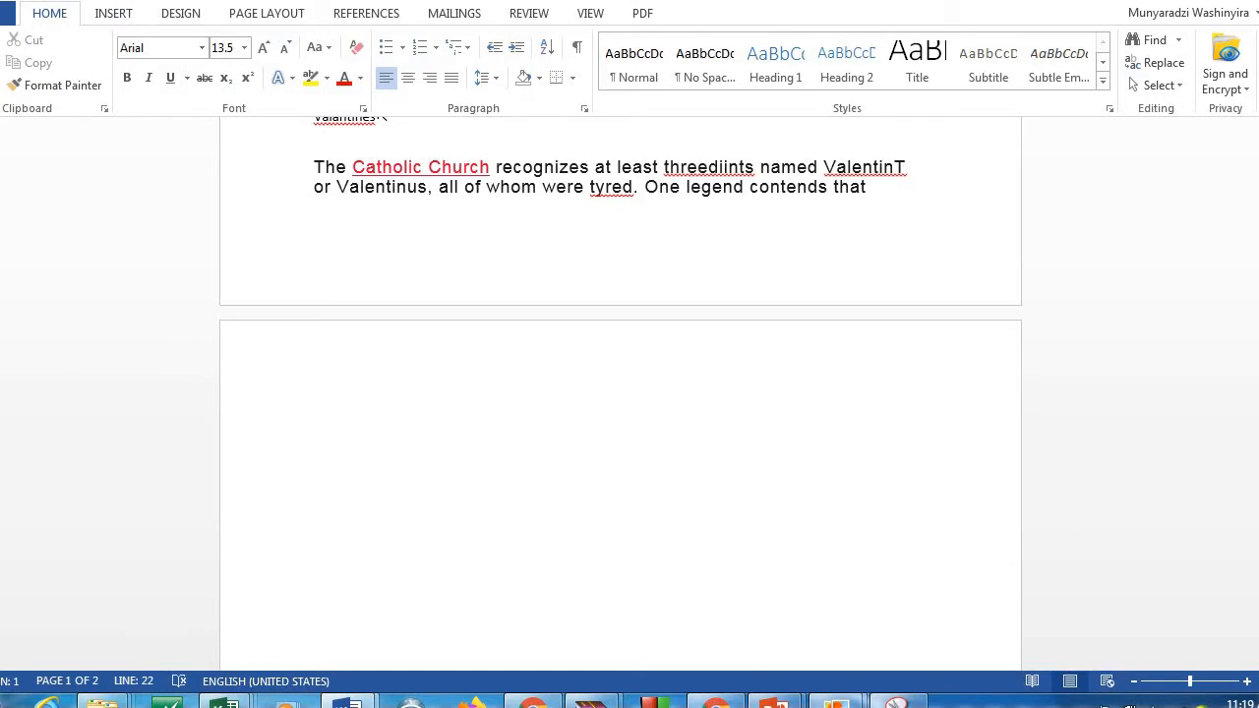
pyautogui.click(46, 1)
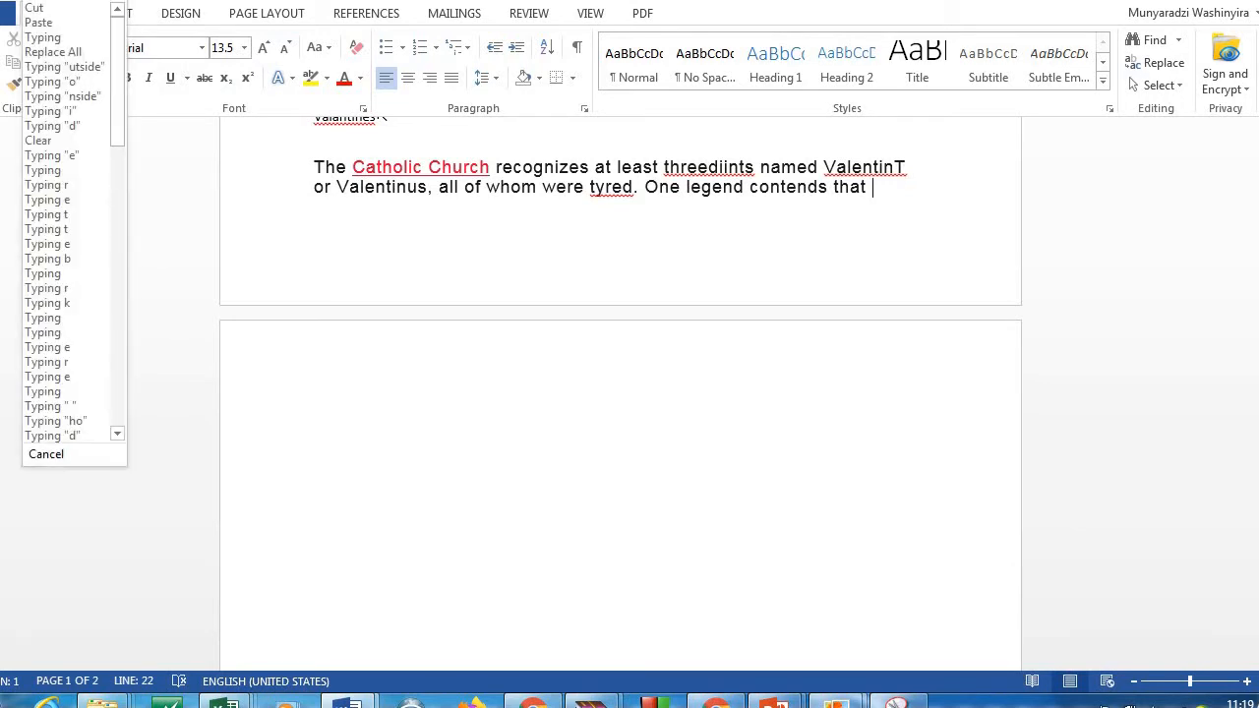
pyautogui.click(289, 229)
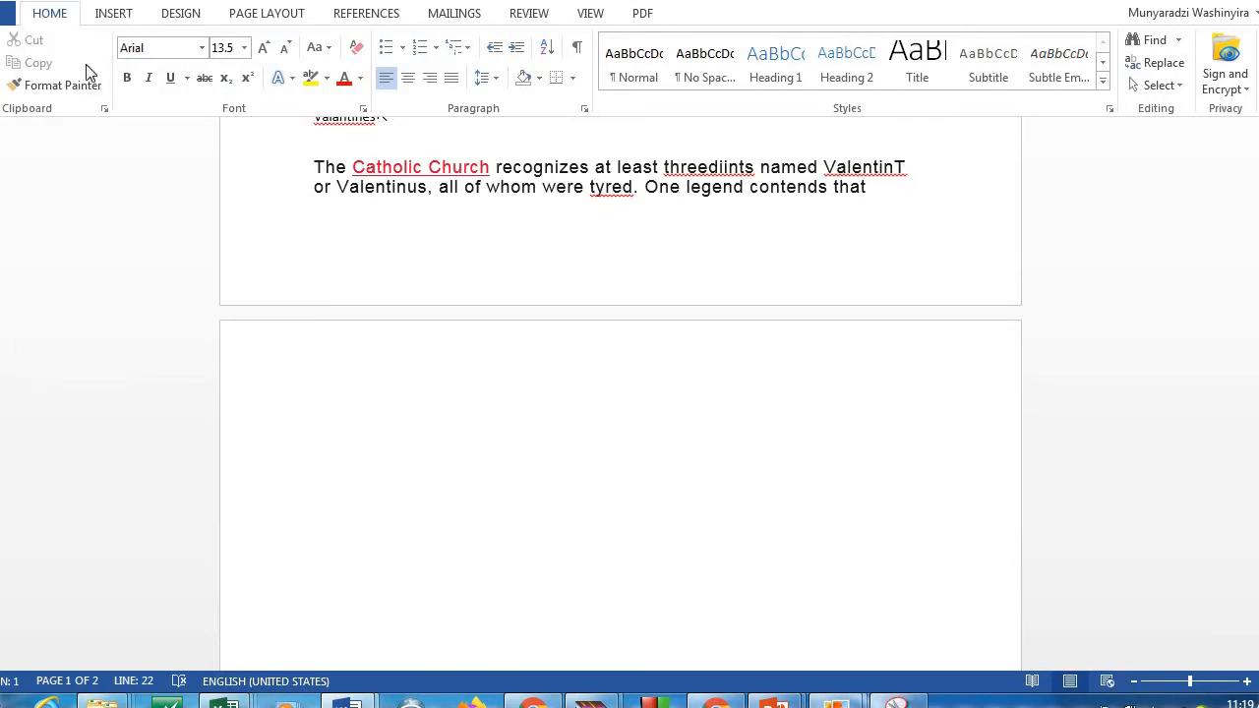
pyautogui.hotkey('ctrl', 'z')
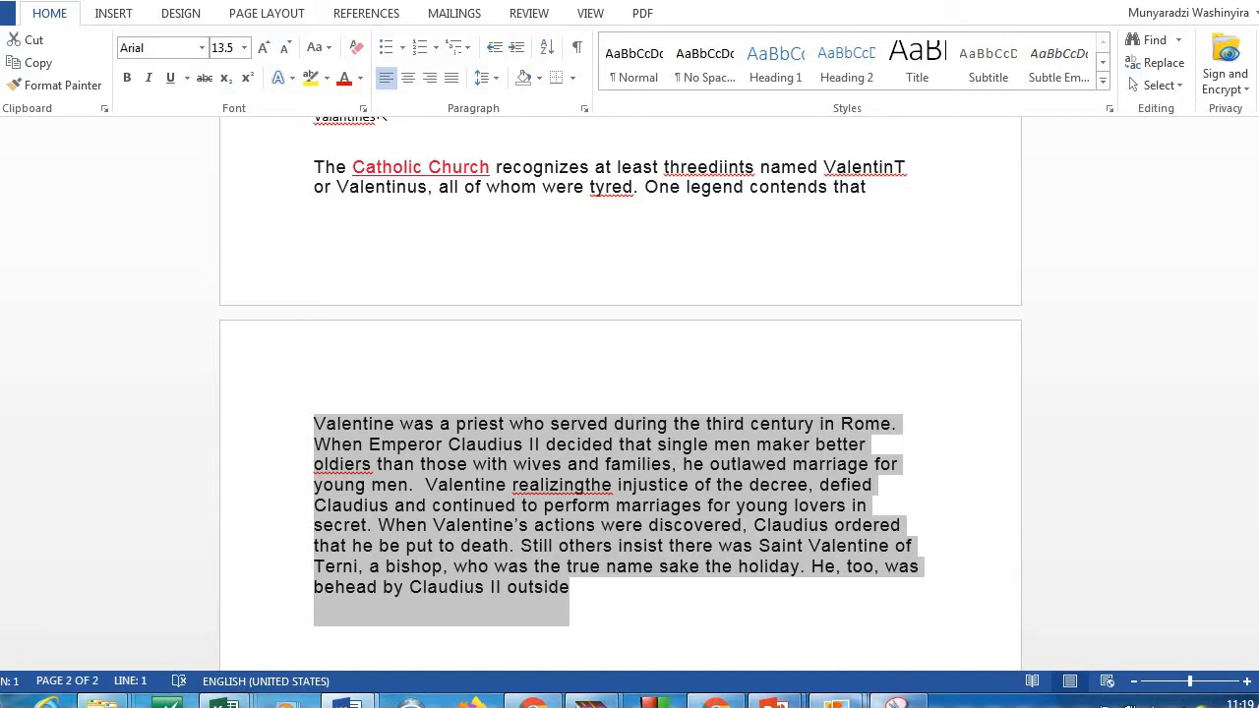
pyautogui.hotkey('ctrl', 'x')
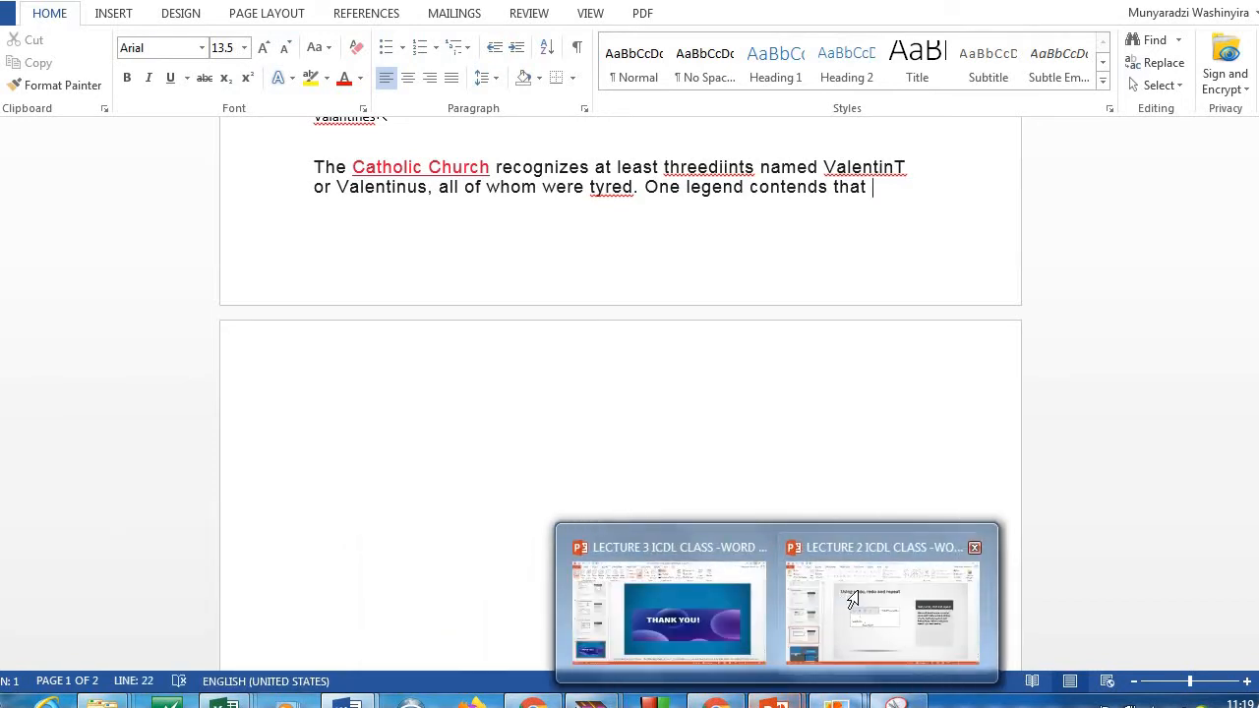
# Switch to the LECTURE 2 presentation in PowerPoint and show the Word Processing objectives slide on formatting text
pyautogui.click(660, 613)
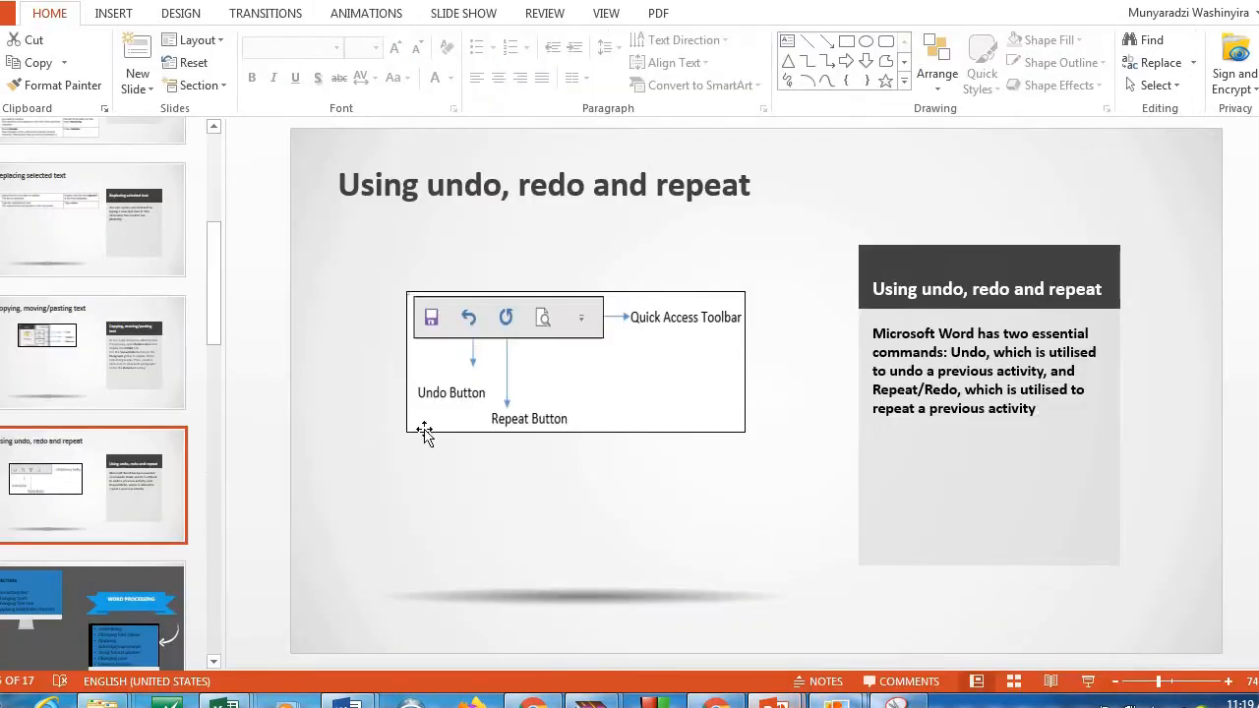
pyautogui.click(129, 593)
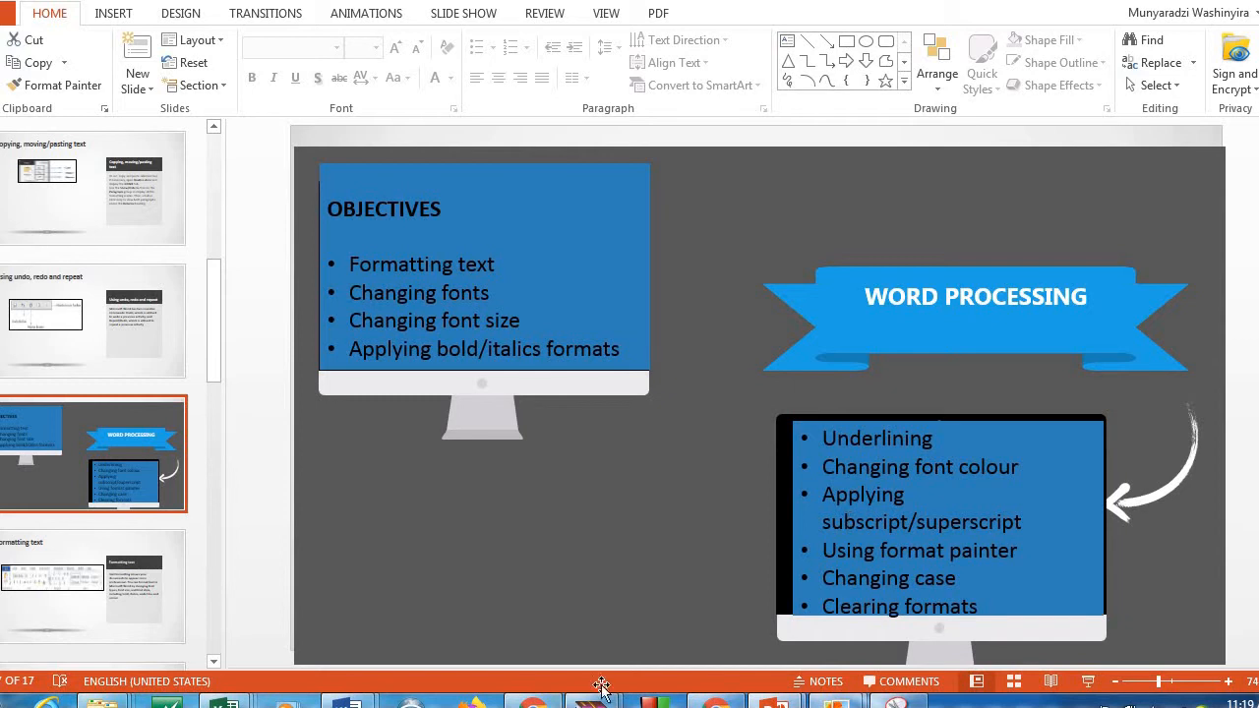
# Switch to the ICDL LECTURE 1 document in Word and set the heading "The History Of Valentines Day" in Times New Roman, size 22
pyautogui.moveTo(364, 704)
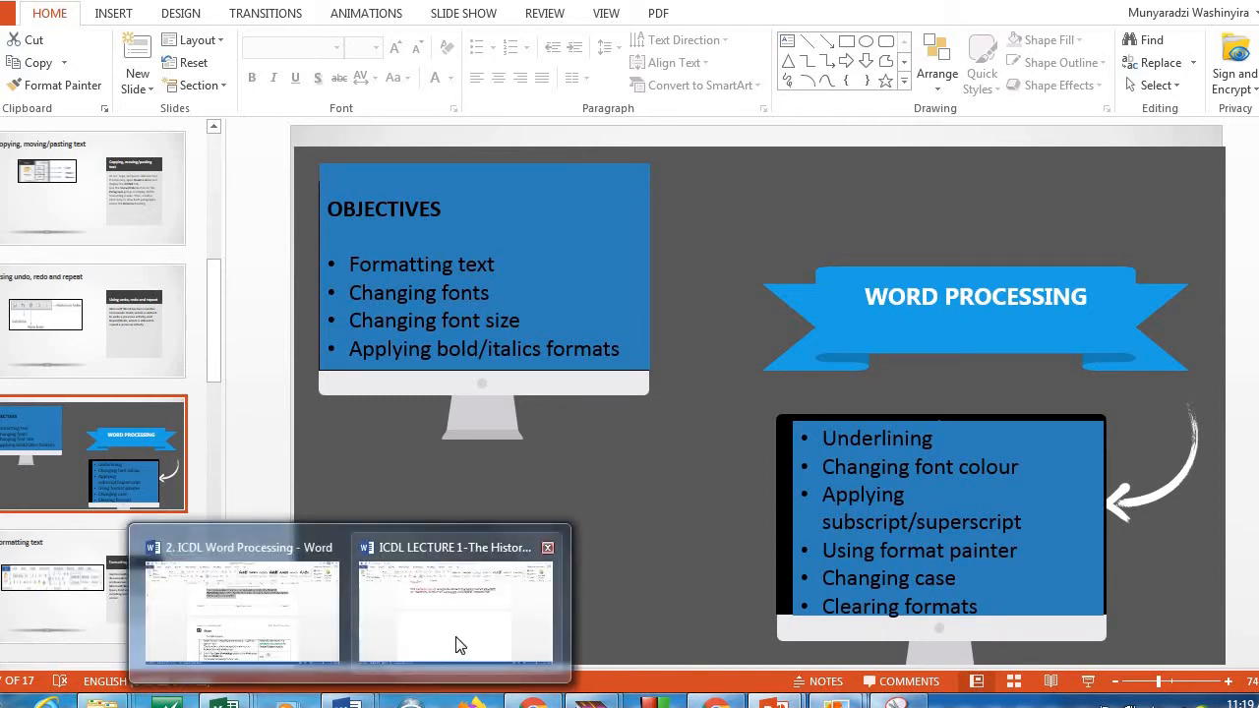
pyautogui.moveTo(430, 632)
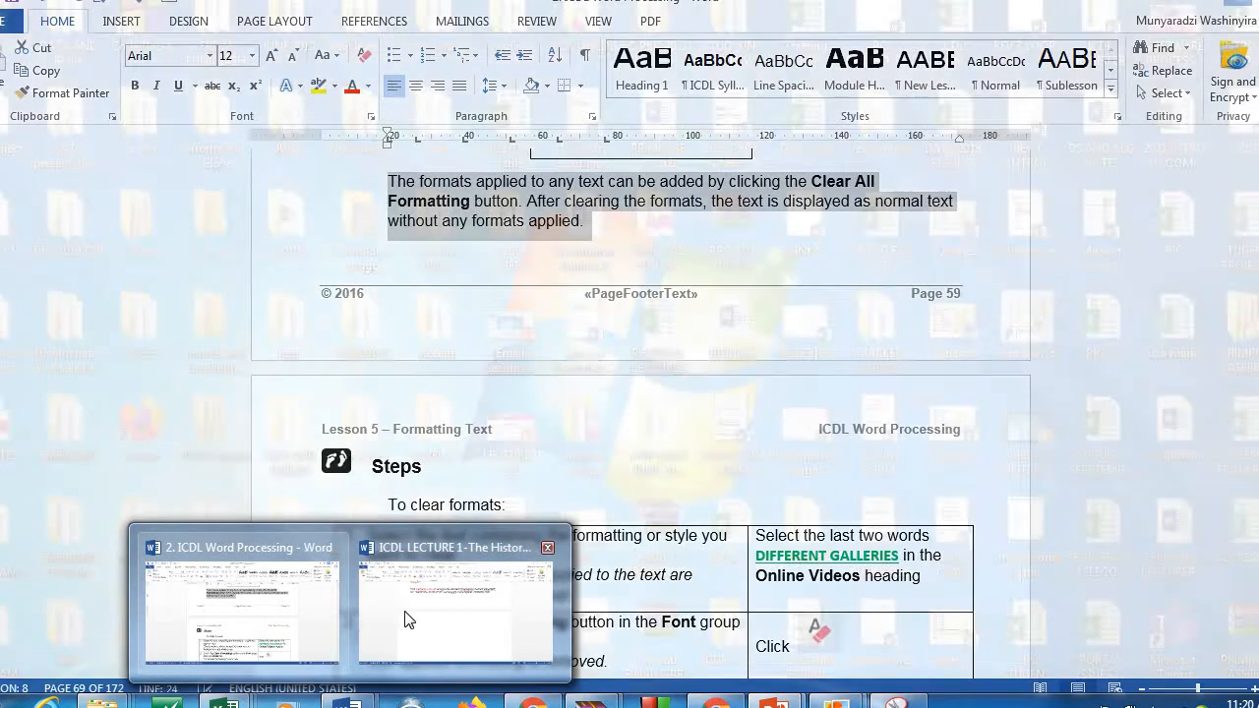
pyautogui.click(407, 618)
pyautogui.moveTo(1258, 411); pyautogui.dragTo(1251, 160)
pyautogui.click(521, 246)
pyautogui.click(292, 226)
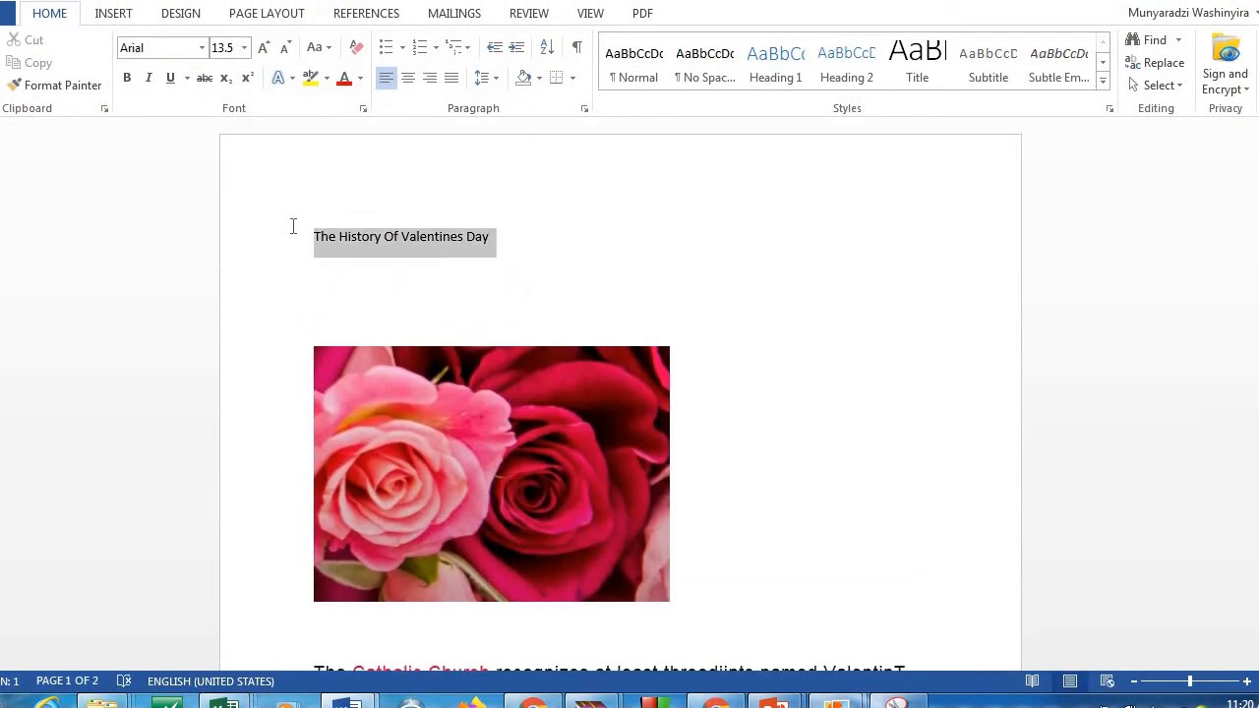
pyautogui.click(201, 47)
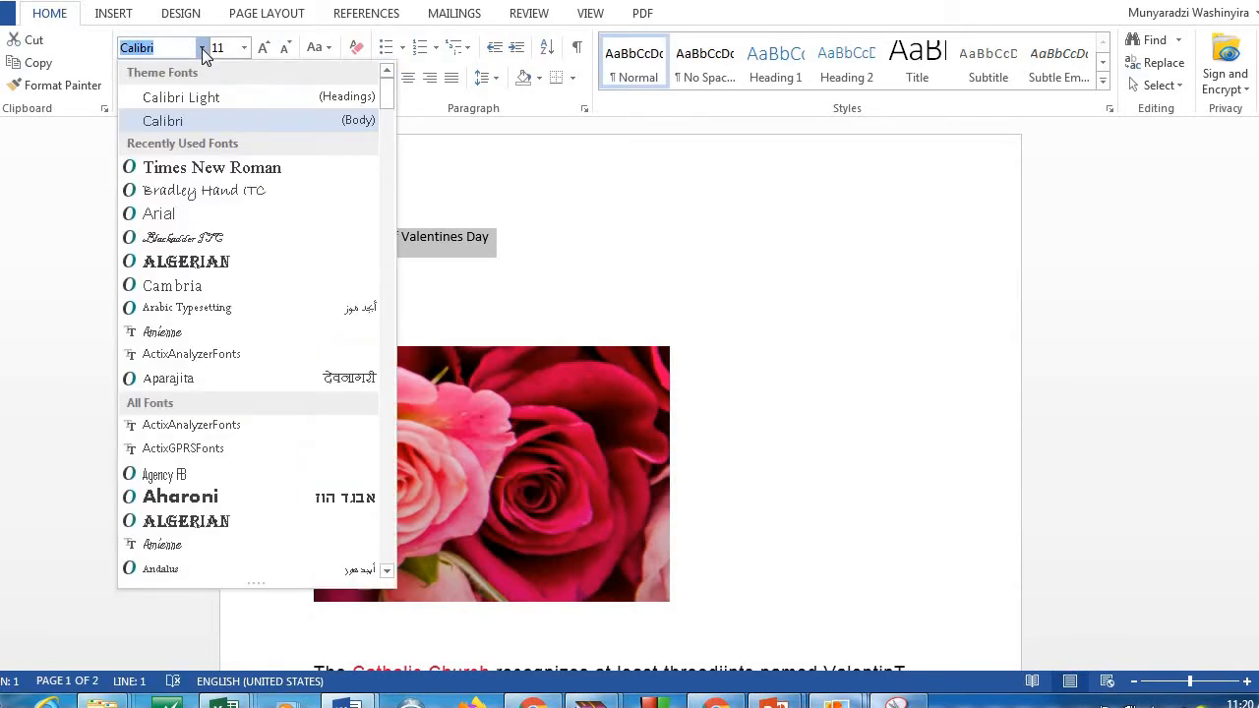
pyautogui.click(218, 169)
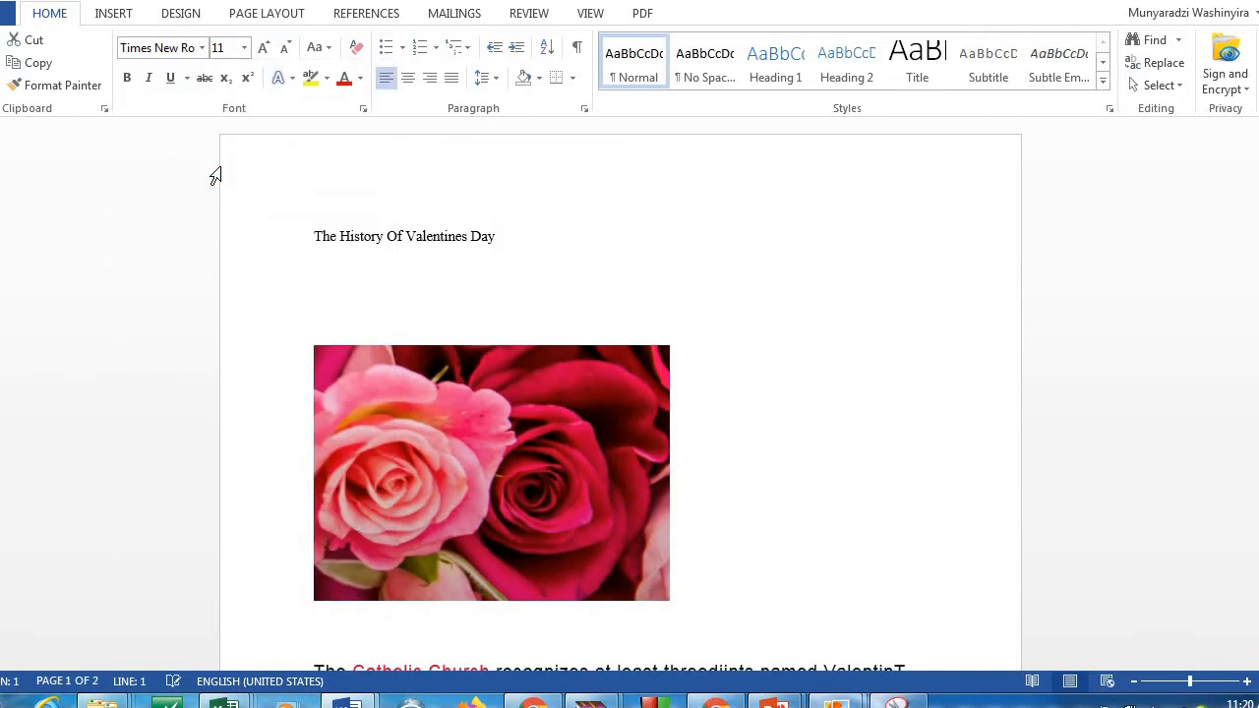
pyautogui.click(244, 47)
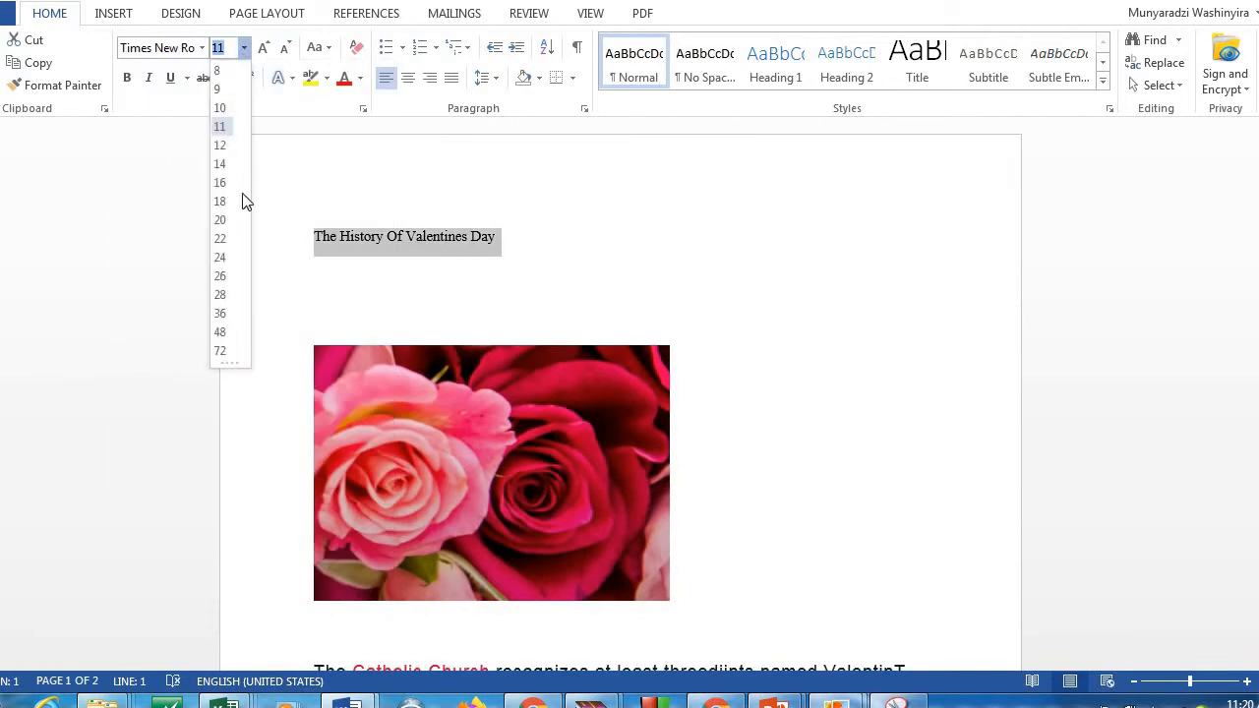
pyautogui.click(219, 239)
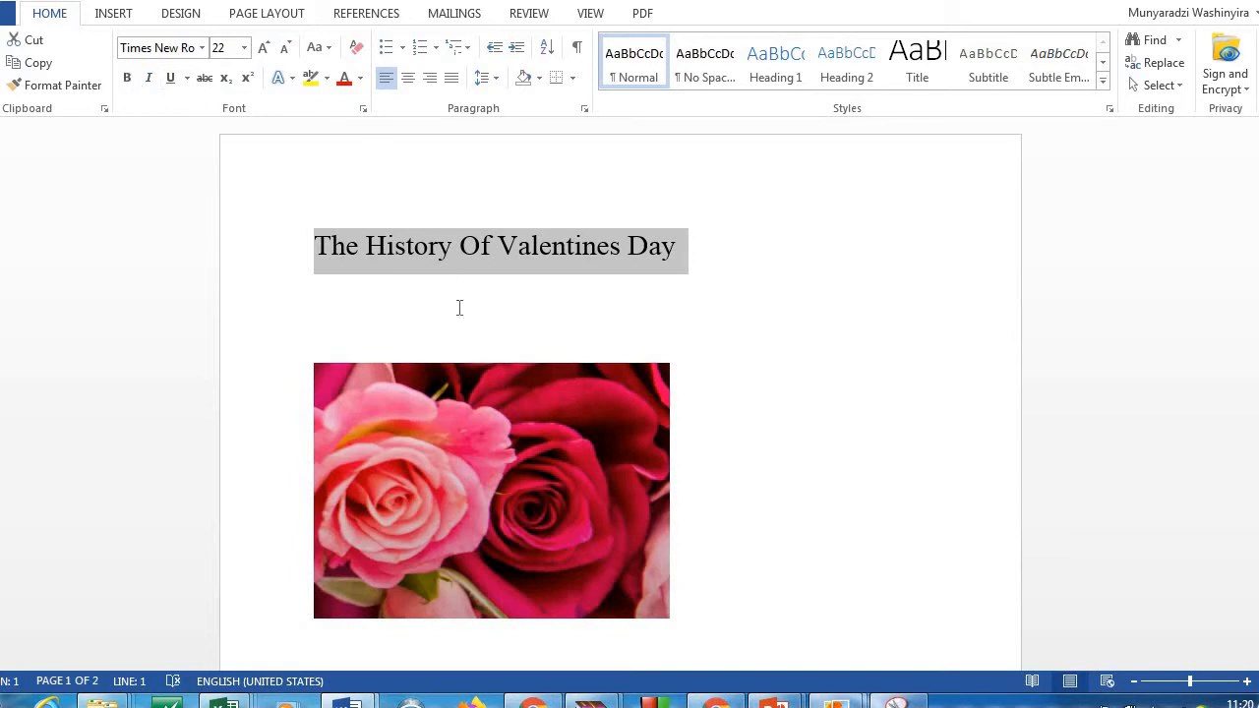
# Make the heading "The History Of Valentines Day" bold with a thick single underline
pyautogui.hotkey('ctrl', 'b')
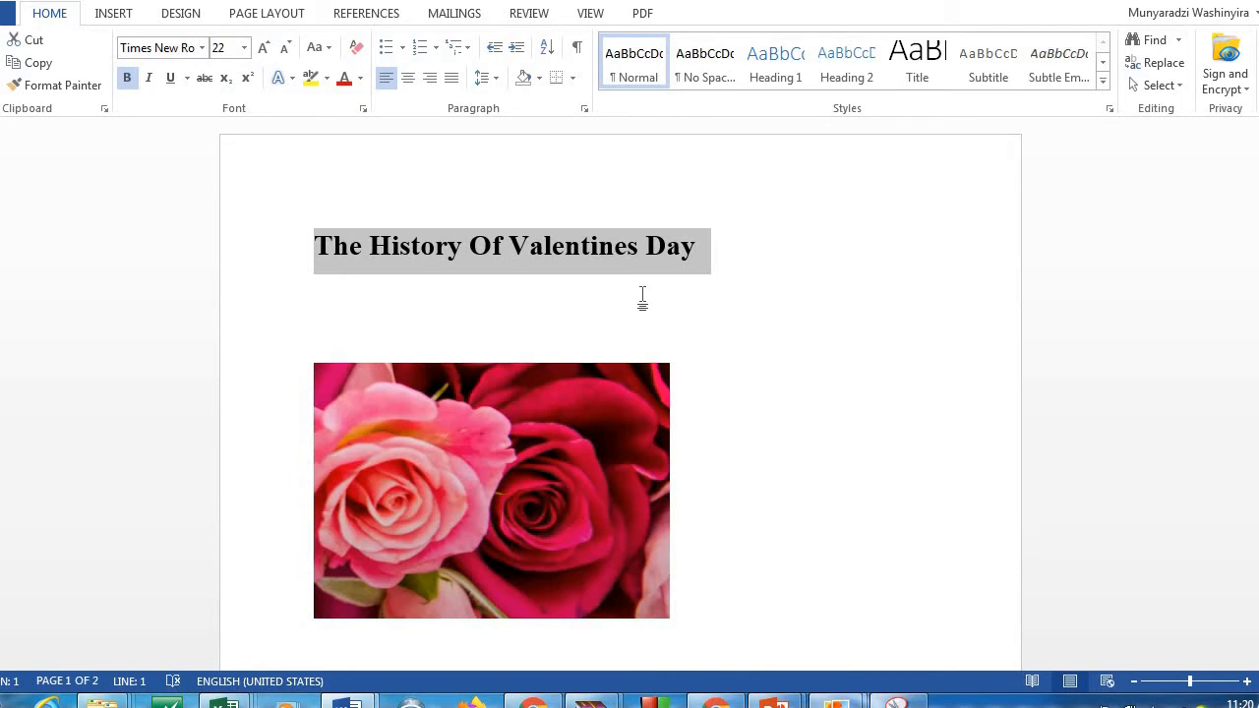
pyautogui.click(187, 77)
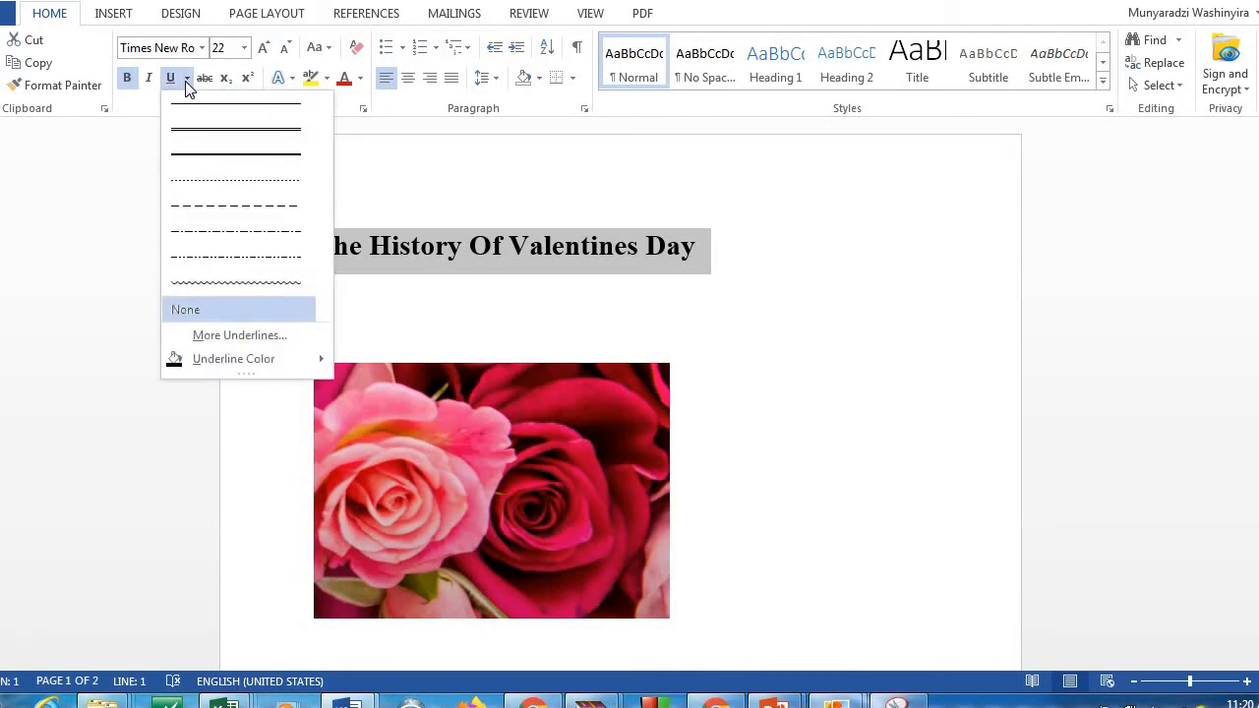
pyautogui.click(198, 156)
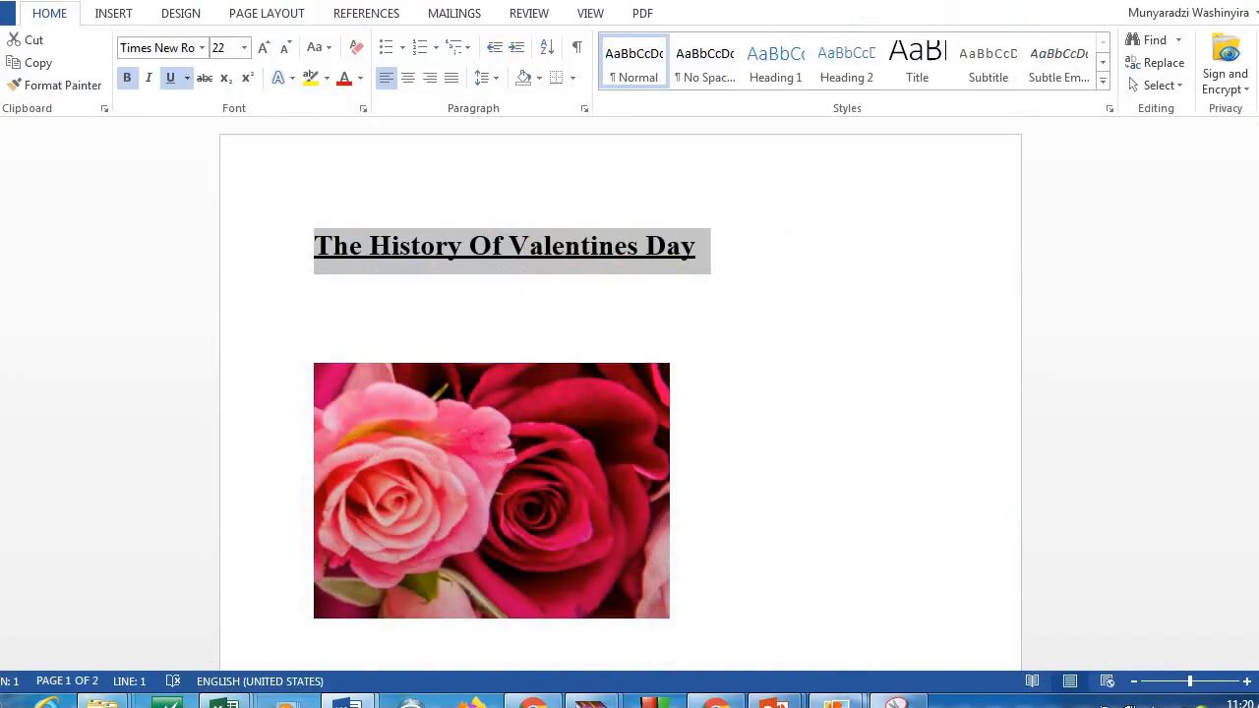
# Try right, centred and justified alignment on the Catholic Church paragraph below the picture, and set it back to left alignment
pyautogui.scroll(-1, 619, 393)
pyautogui.scroll(-4, 718, 457)
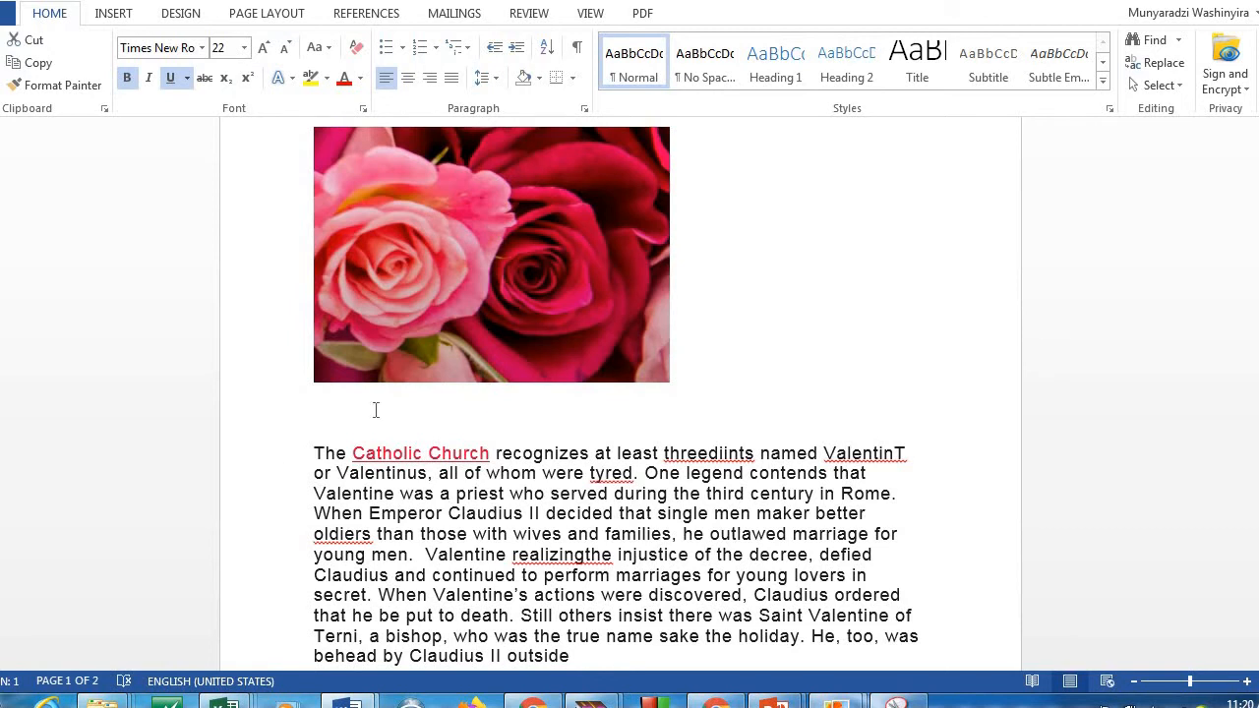
pyautogui.moveTo(323, 454); pyautogui.dragTo(603, 565)
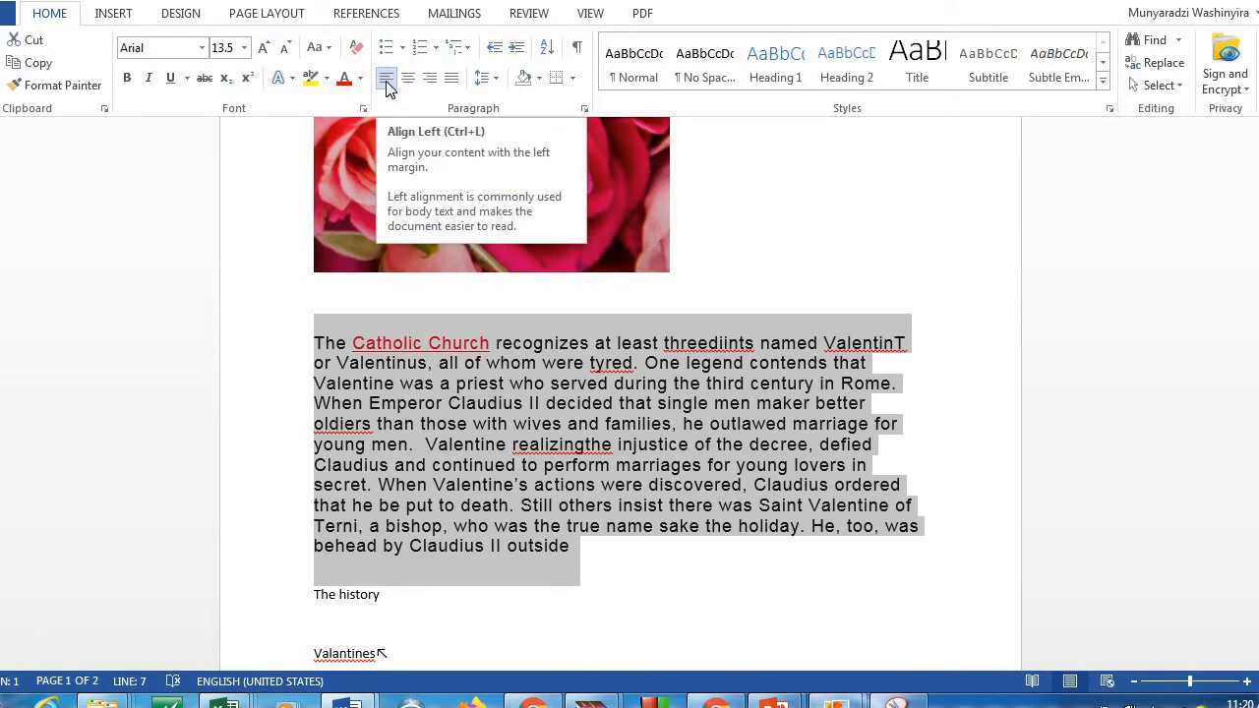
pyautogui.click(423, 86)
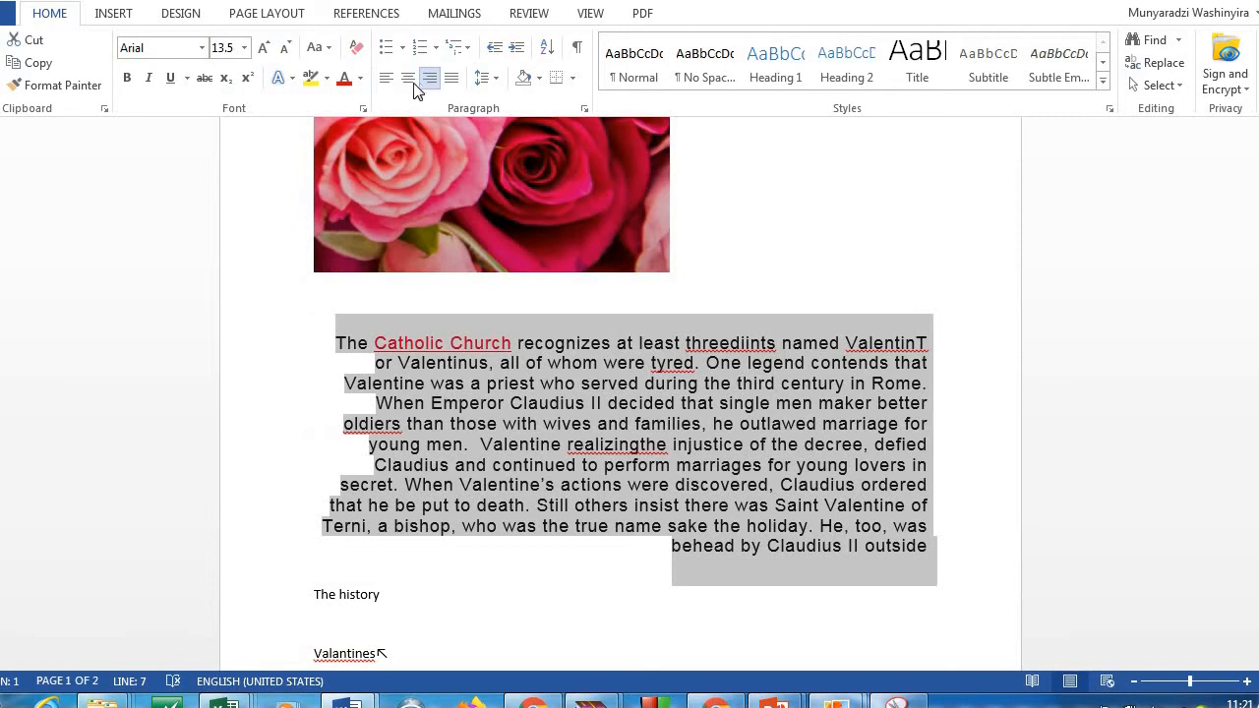
pyautogui.click(409, 86)
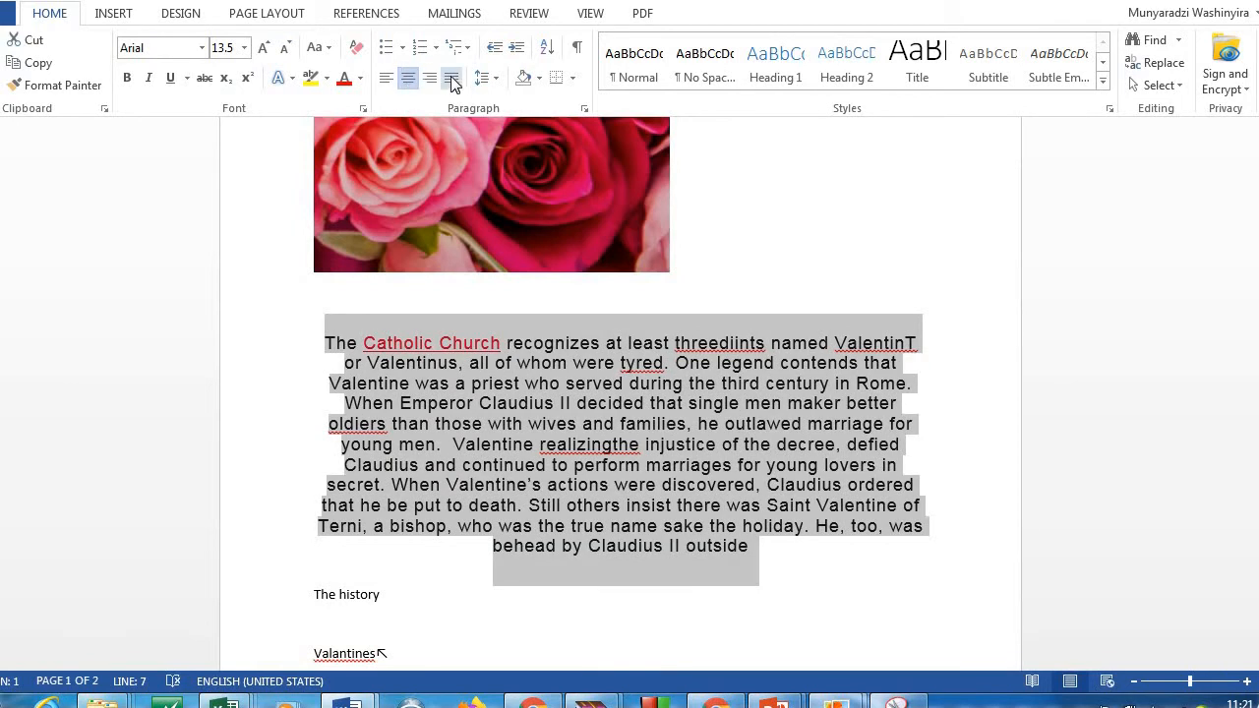
pyautogui.click(451, 81)
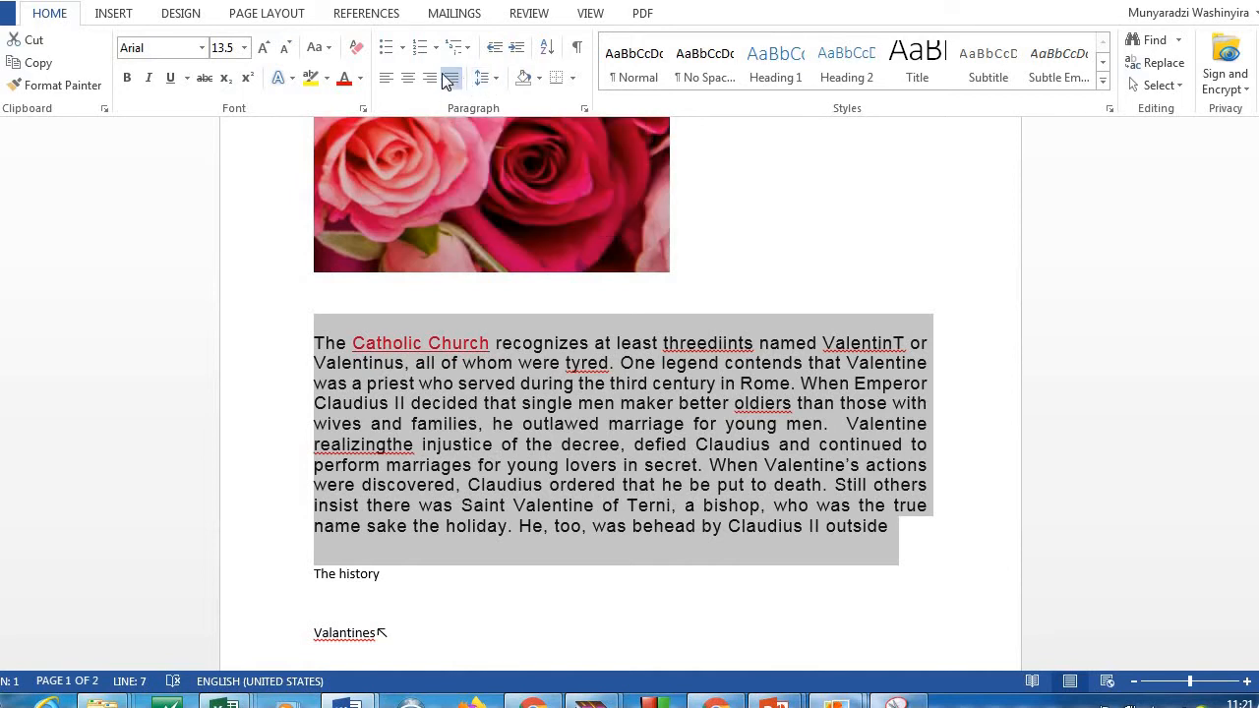
pyautogui.click(431, 83)
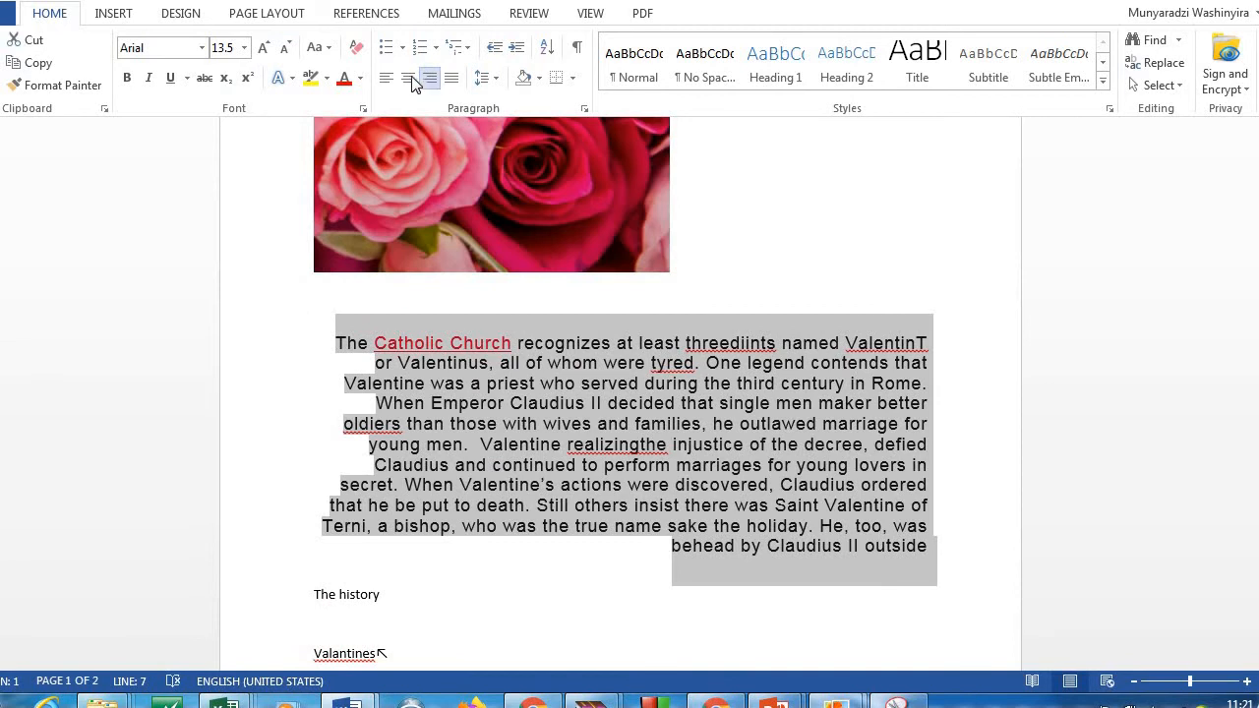
pyautogui.click(407, 79)
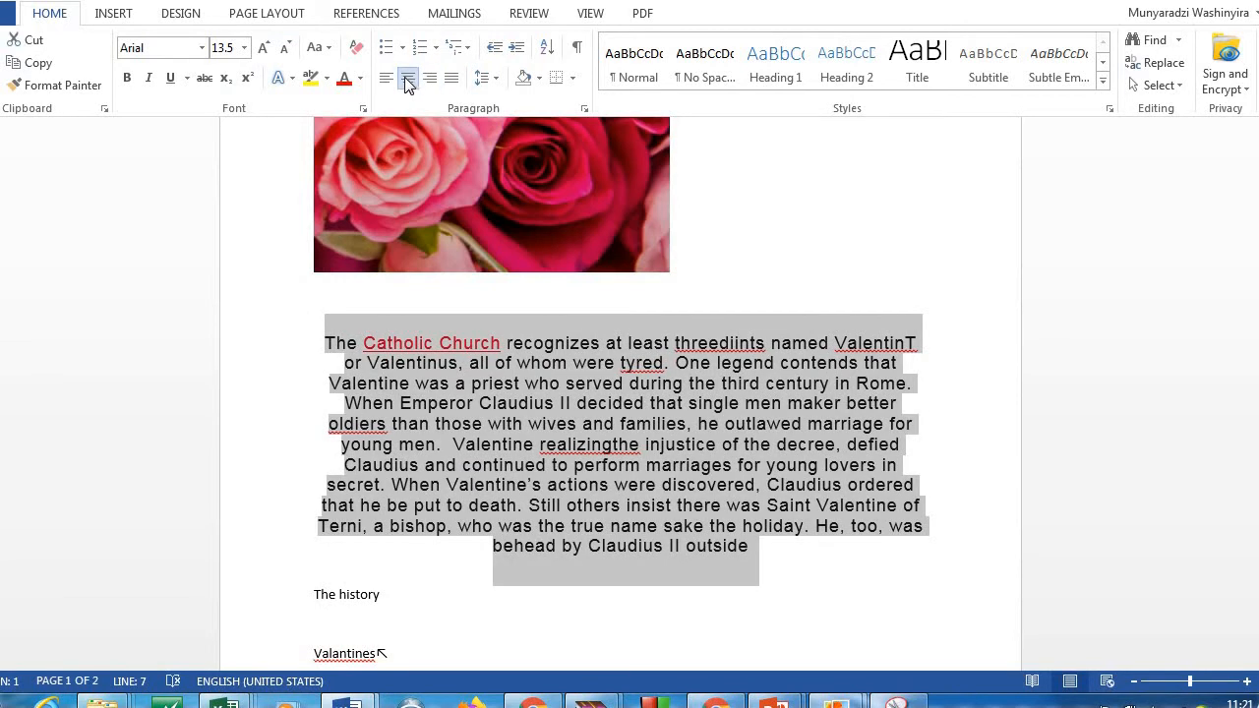
pyautogui.click(387, 80)
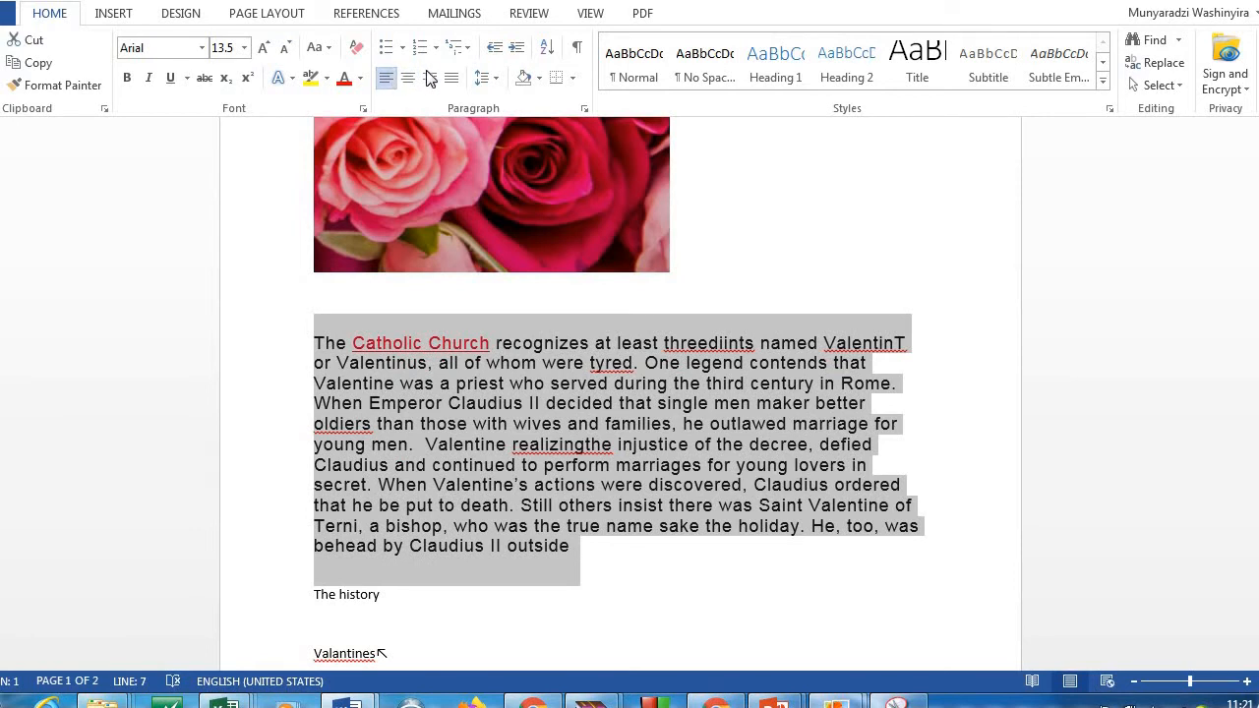
# Set the line spacing of the Catholic Church paragraph below the picture to 1.15
pyautogui.click(484, 79)
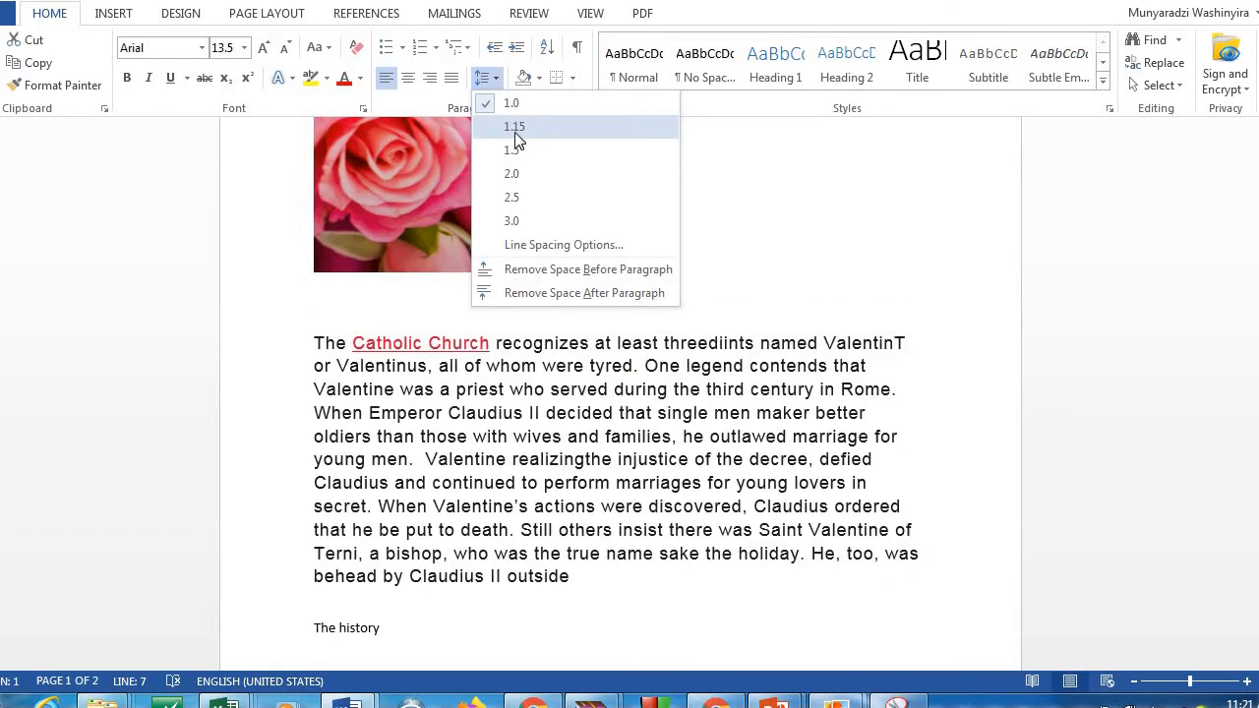
pyautogui.click(515, 128)
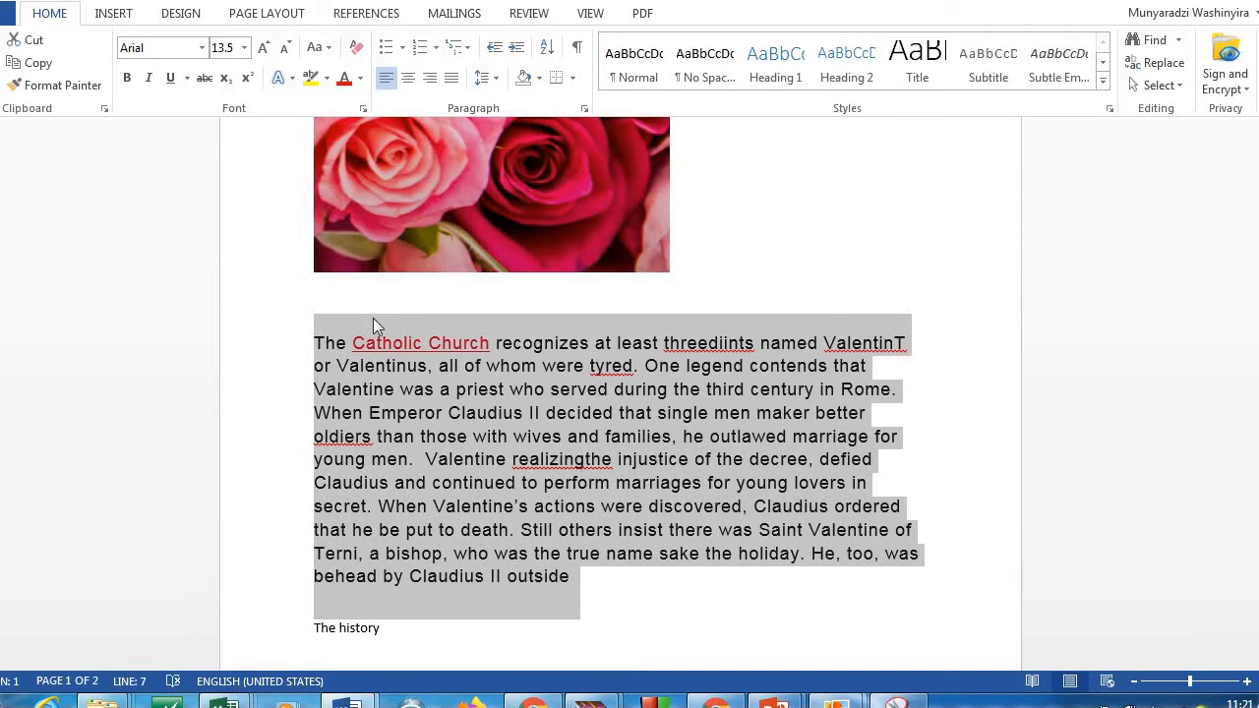
pyautogui.click(478, 344)
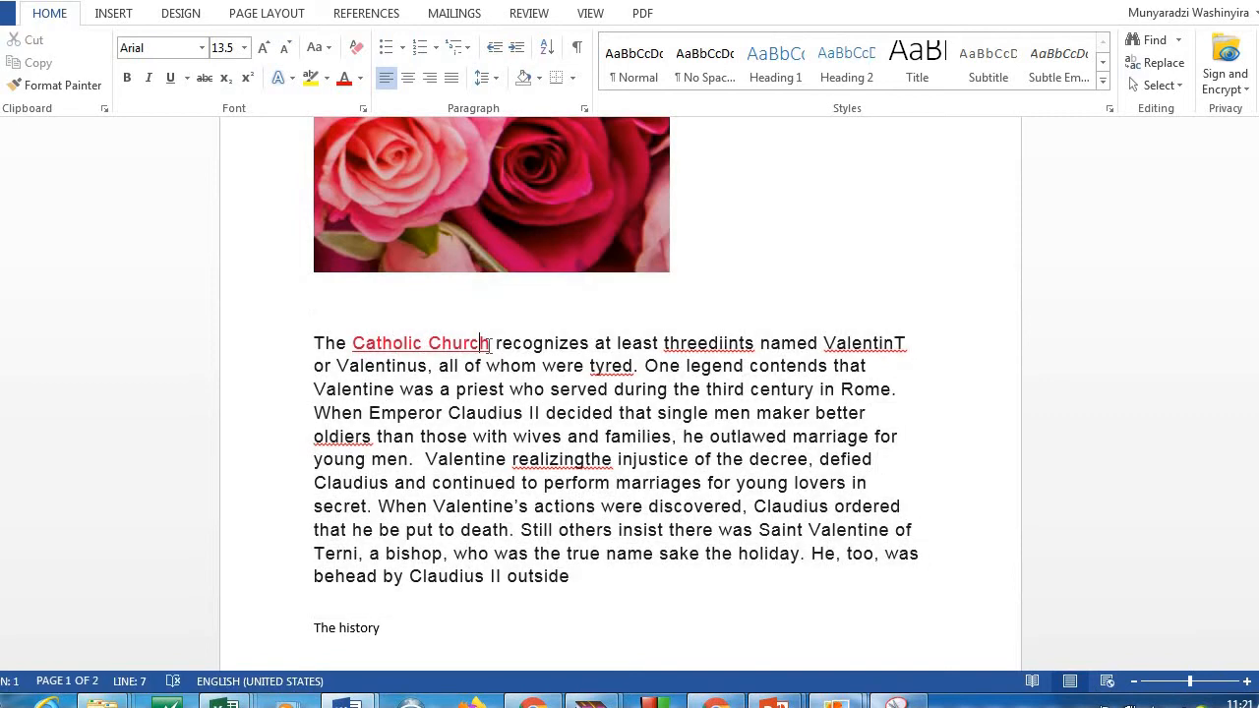
# Change the font colour of the words "Catholic Church" to black and remove their underline
pyautogui.moveTo(391, 344); pyautogui.dragTo(354, 348)
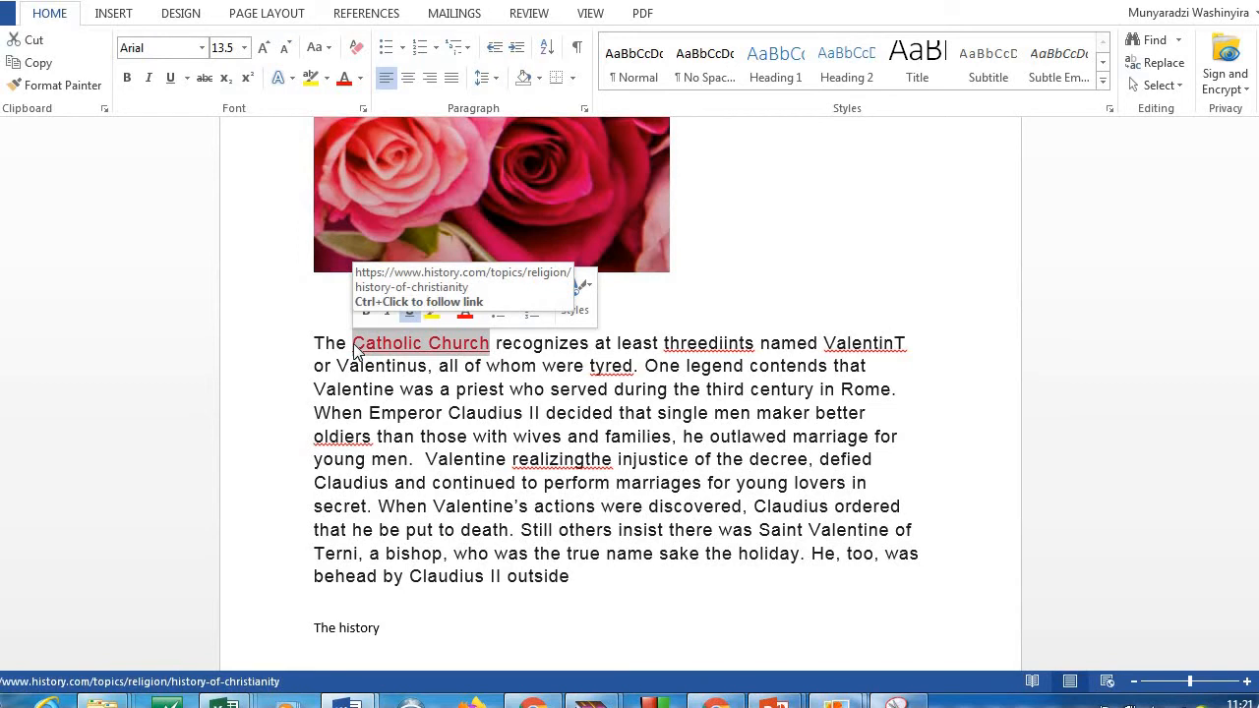
pyautogui.click(360, 79)
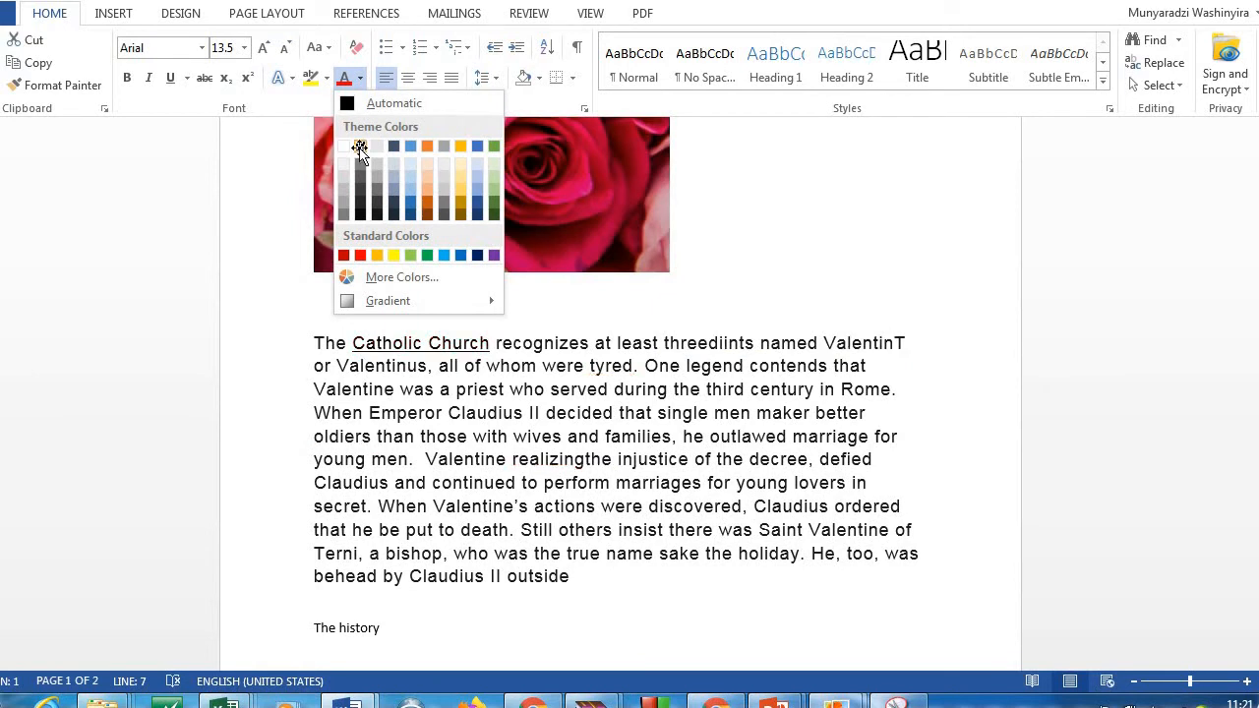
pyautogui.click(359, 148)
pyautogui.moveTo(716, 323); pyautogui.dragTo(704, 309)
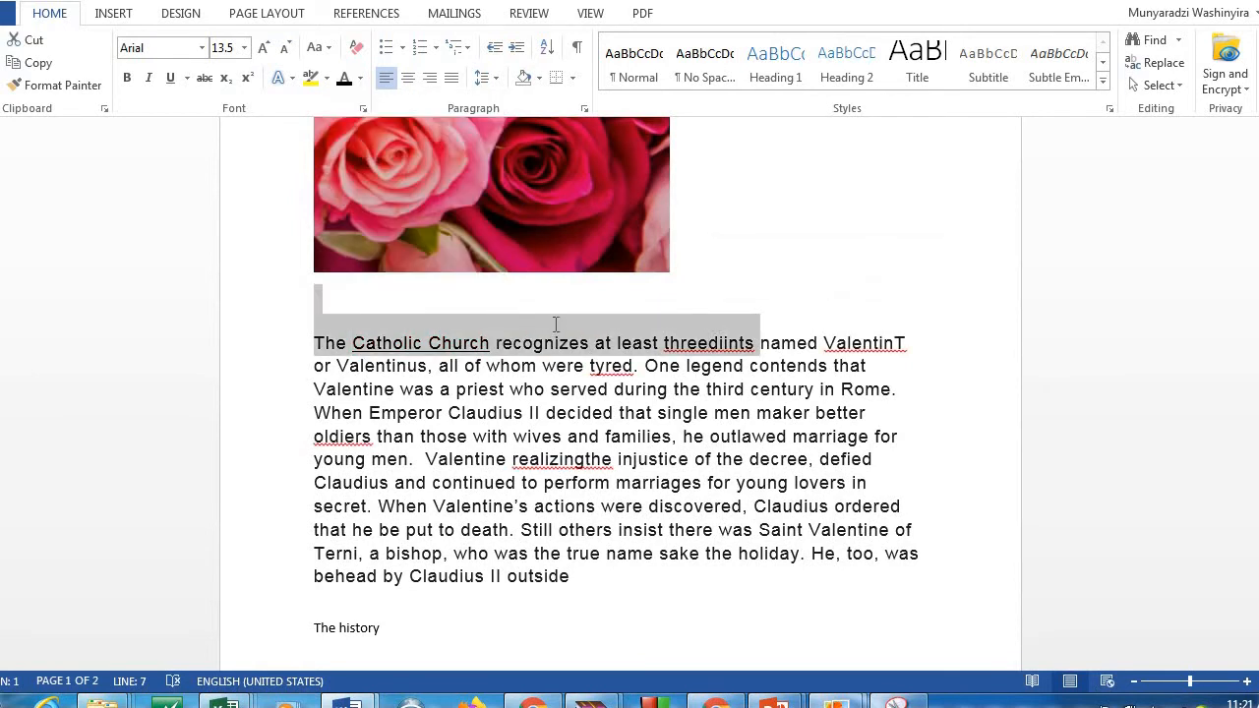
pyautogui.click(489, 343)
pyautogui.moveTo(489, 343); pyautogui.dragTo(351, 344)
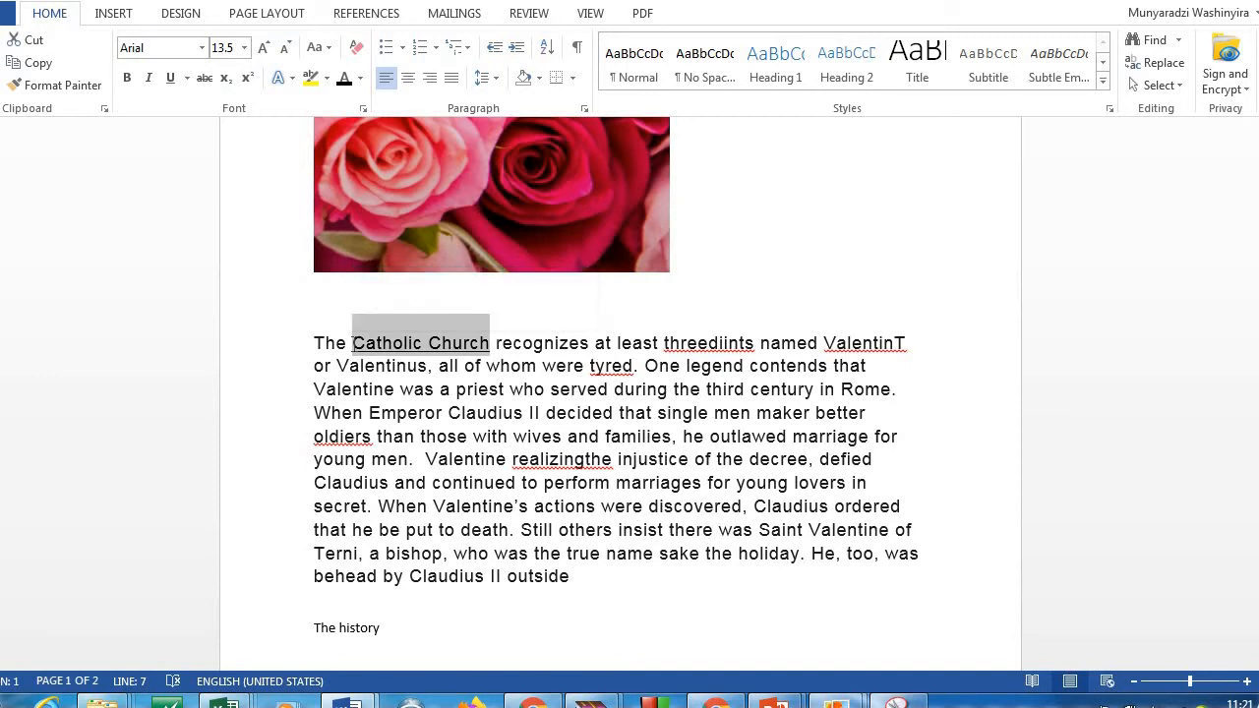
pyautogui.hotkey('ctrl', 'u')
pyautogui.click(913, 272)
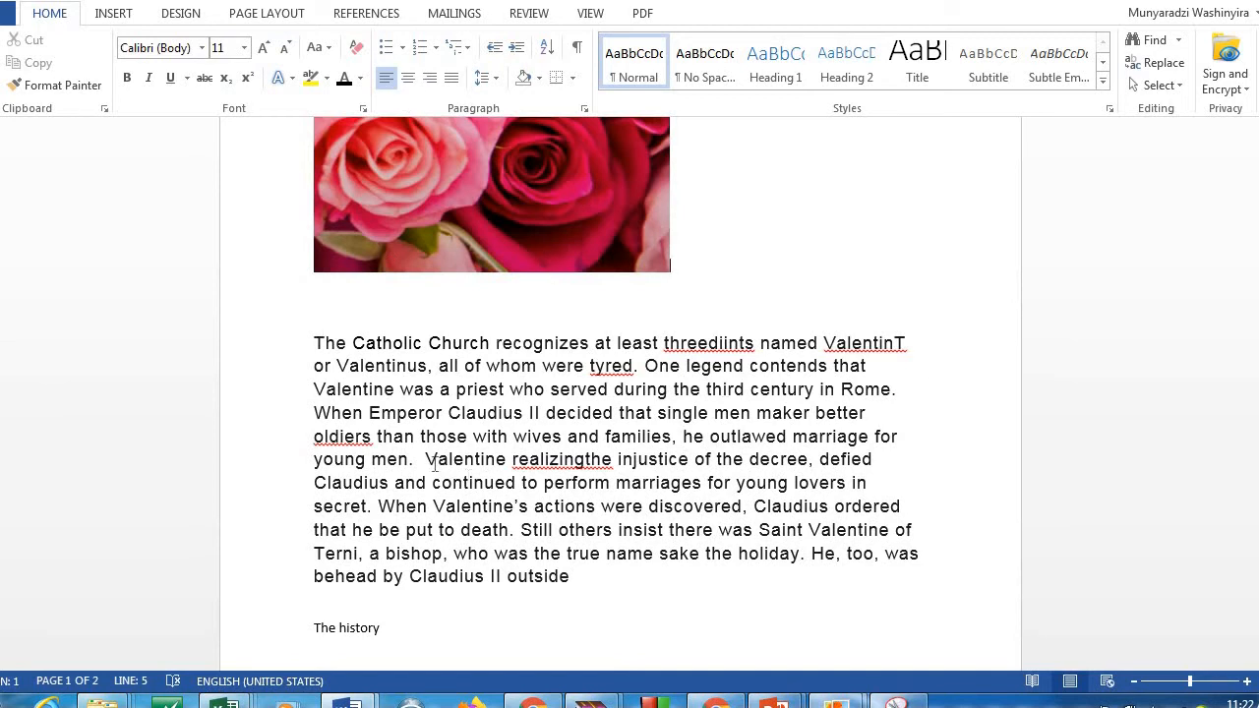
# Start a new paragraph at "When Emperor Claudius II" and make the Catholic Church paragraph above it a bulleted item
pyautogui.click(314, 406)
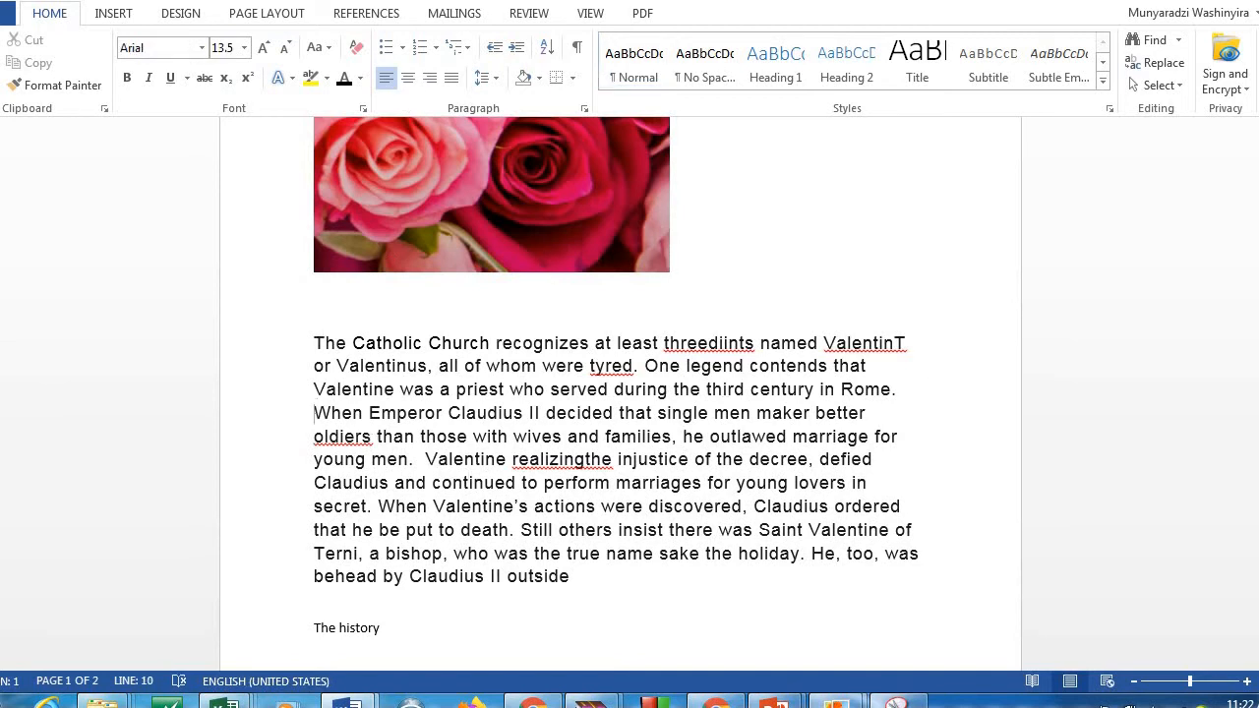
pyautogui.press('Return')
pyautogui.click(314, 343)
pyautogui.click(386, 54)
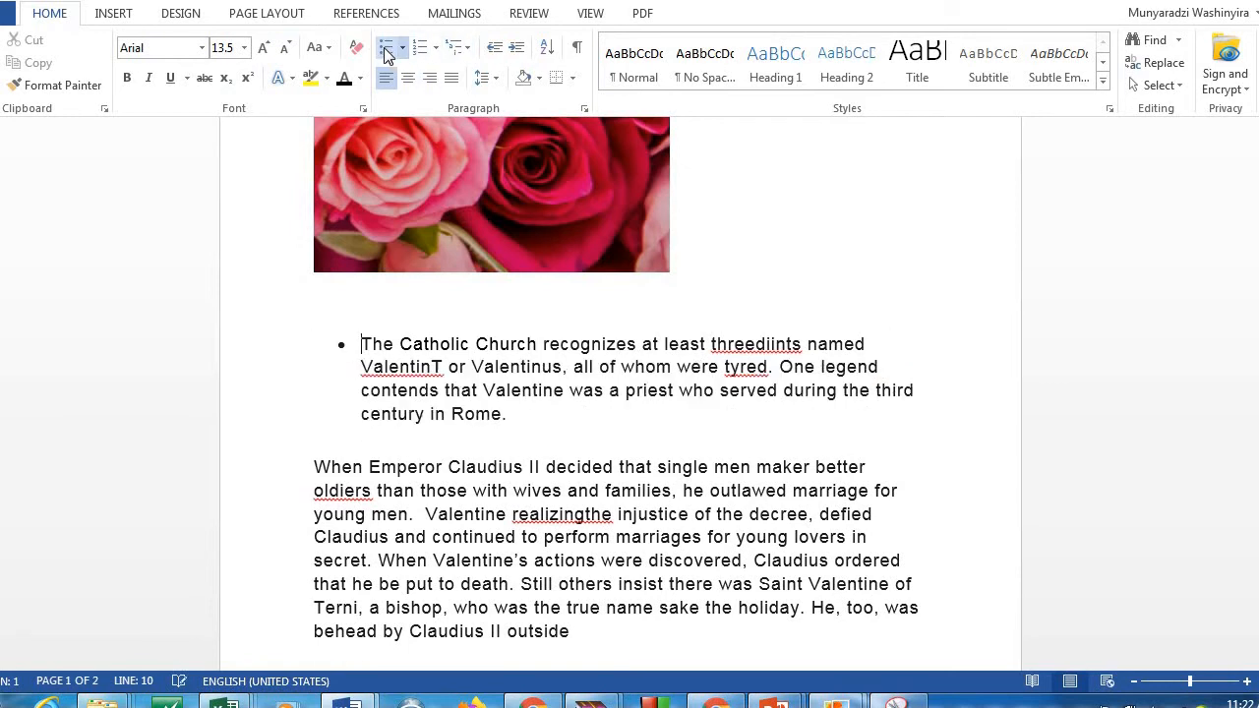
pyautogui.tripleClick(358, 367)
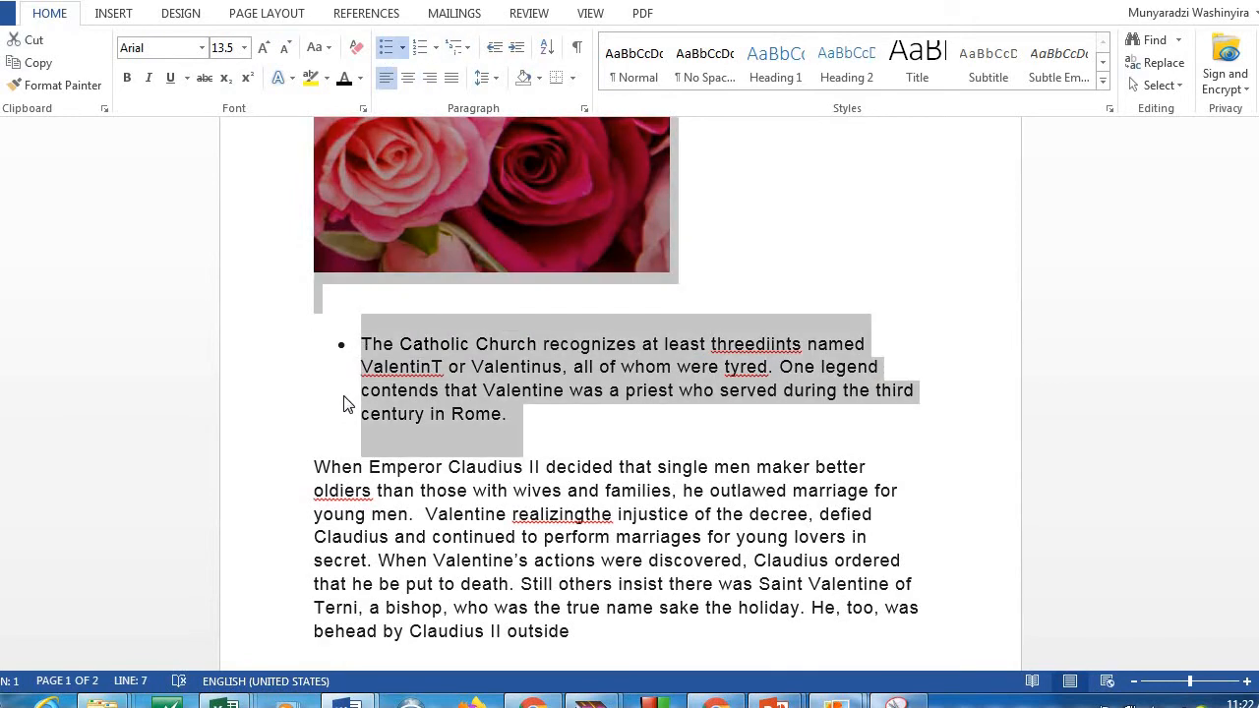
pyautogui.click(363, 367)
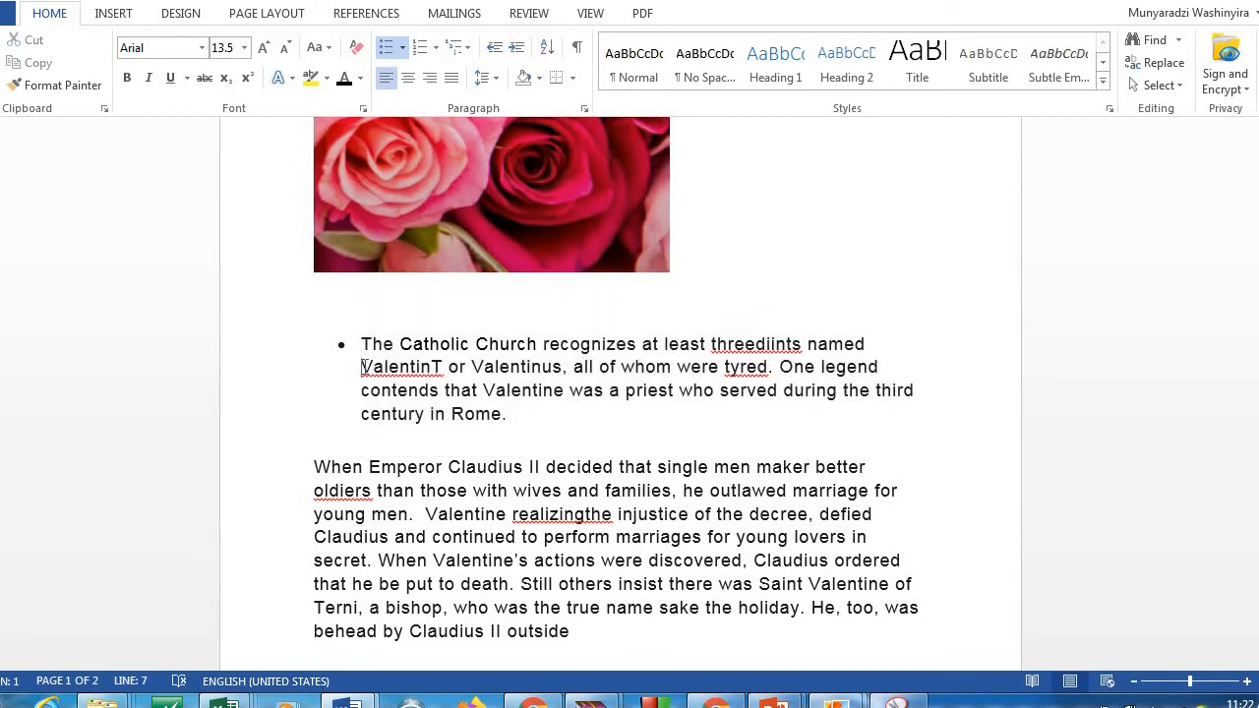
pyautogui.click(387, 51)
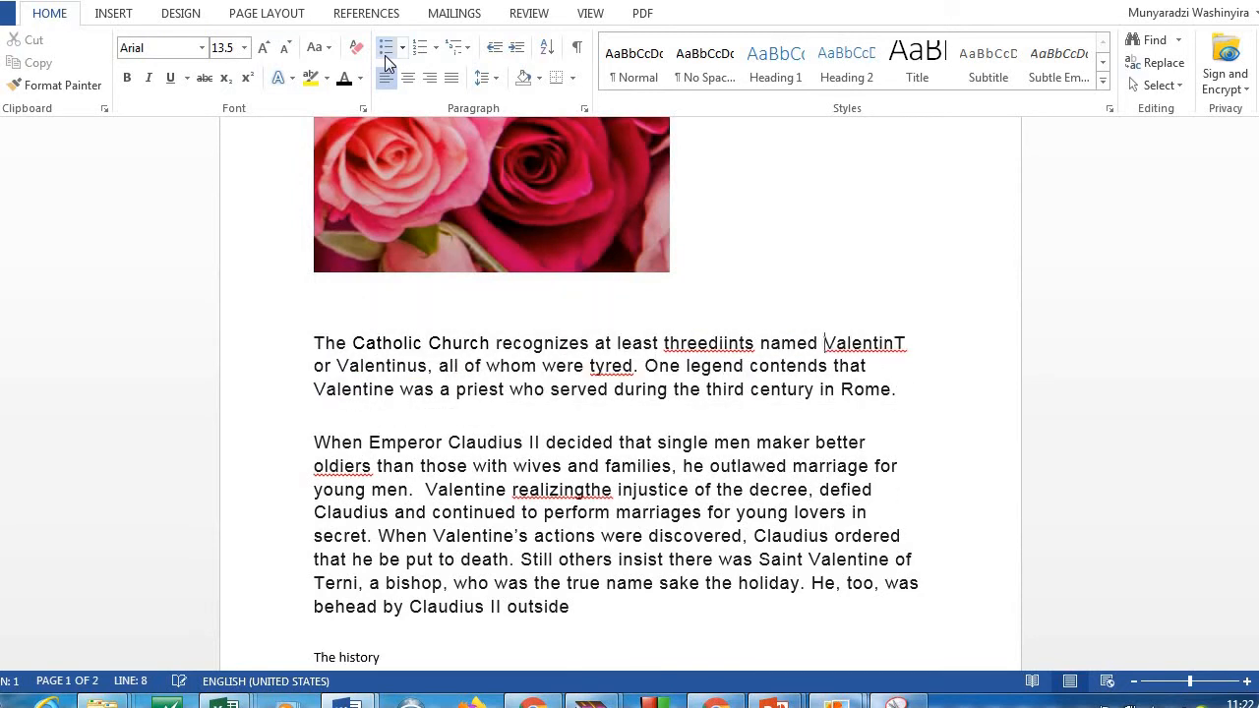
pyautogui.click(386, 51)
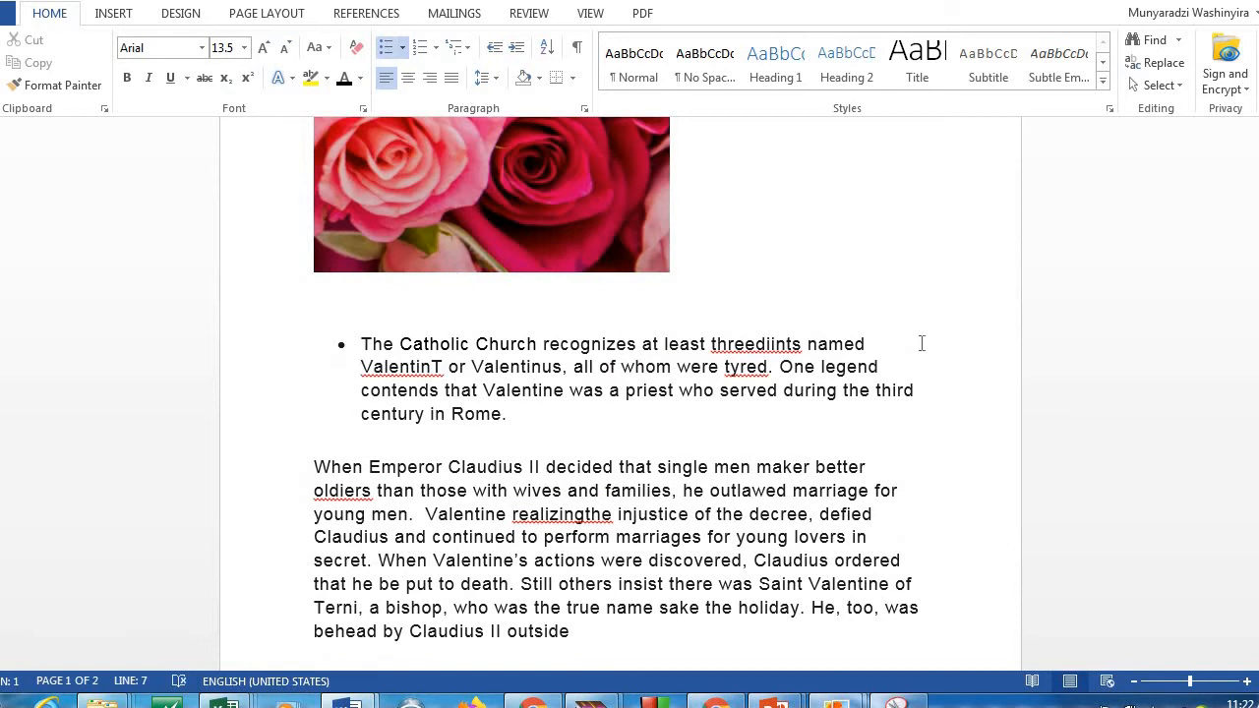
pyautogui.press('BackSpace')
pyautogui.write('.')
pyautogui.press('Return')
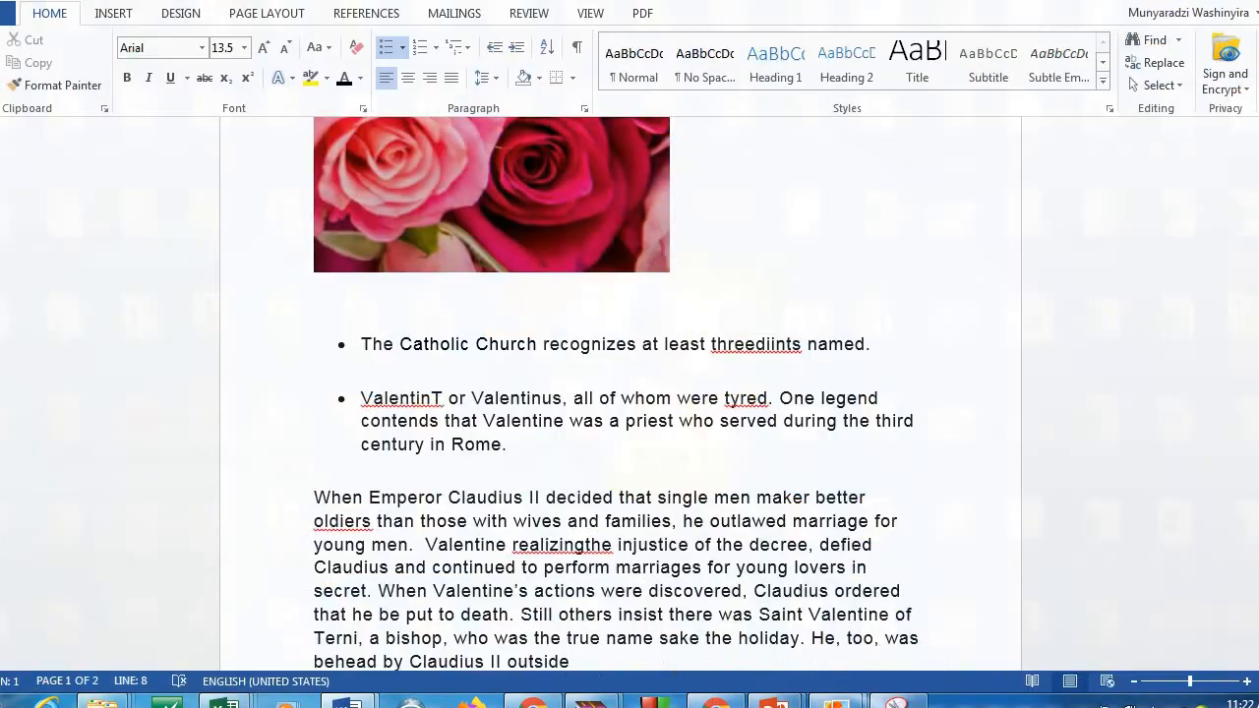
# Switch to the LECTURE 2 presentation in PowerPoint and show the "Formatting text" slide
pyautogui.scroll(-1, 615, 393)
pyautogui.click(881, 343)
pyautogui.scroll(-6, 620, 393)
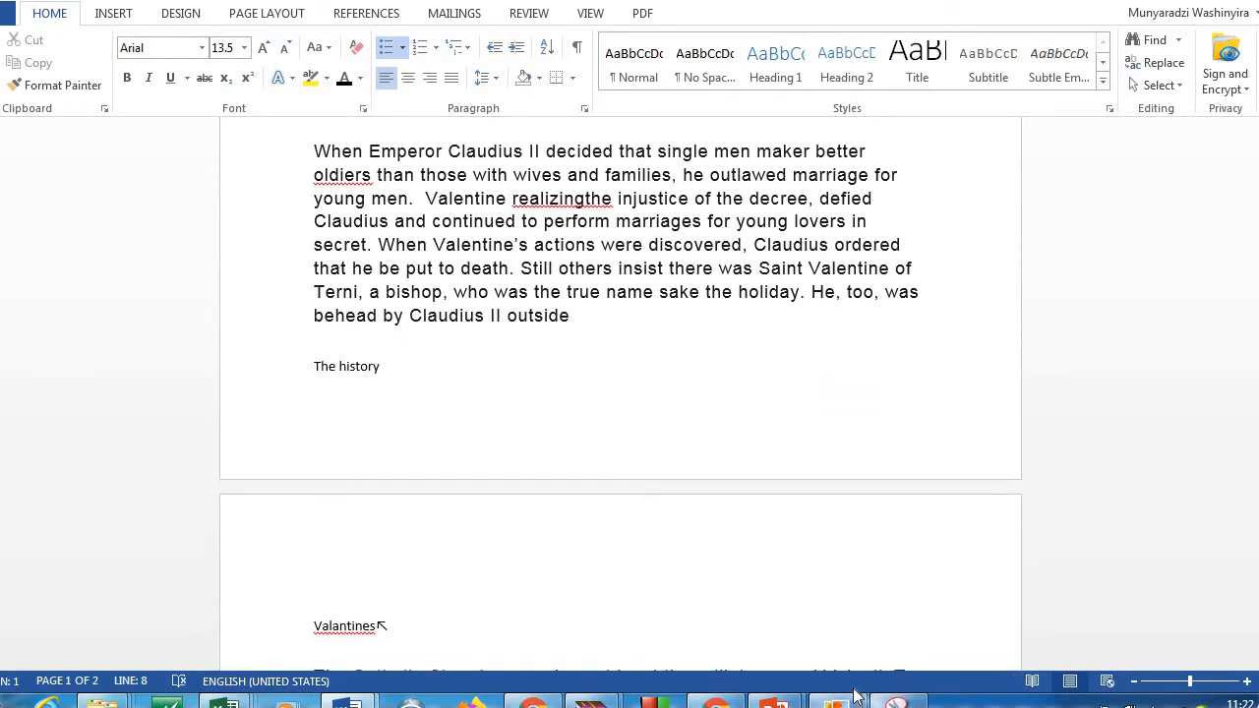
pyautogui.moveTo(775, 701)
pyautogui.click(839, 615)
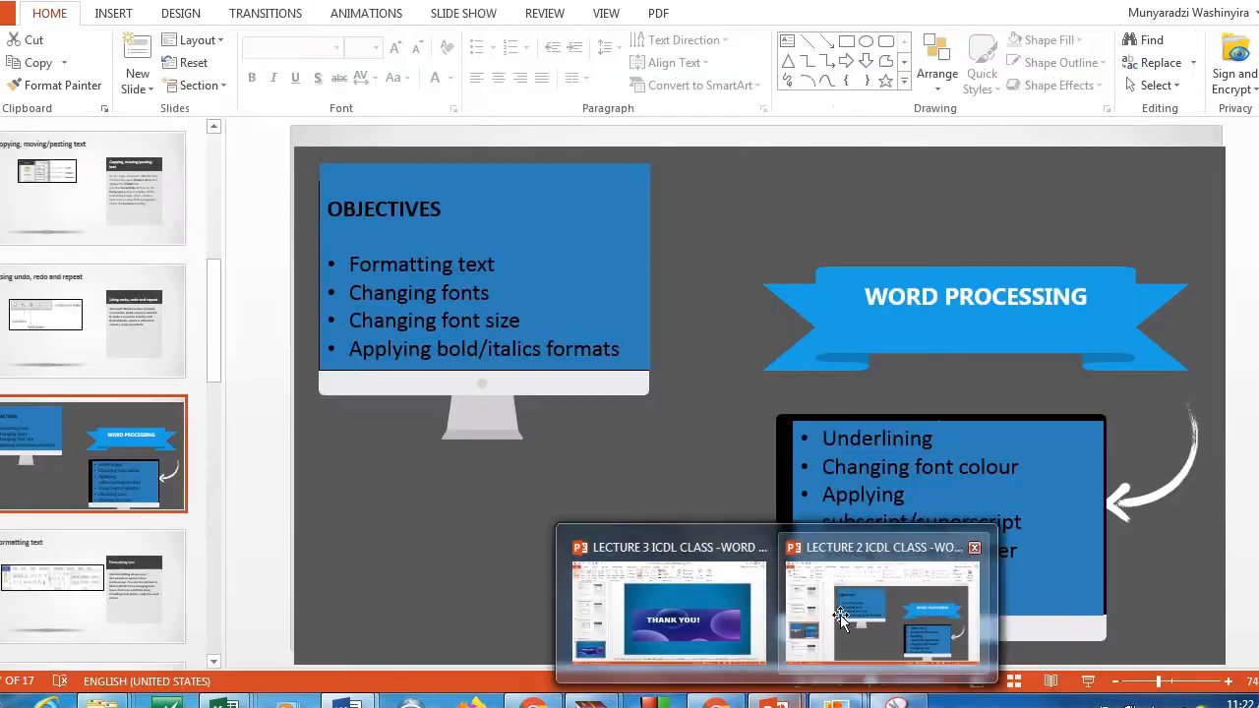
pyautogui.click(48, 586)
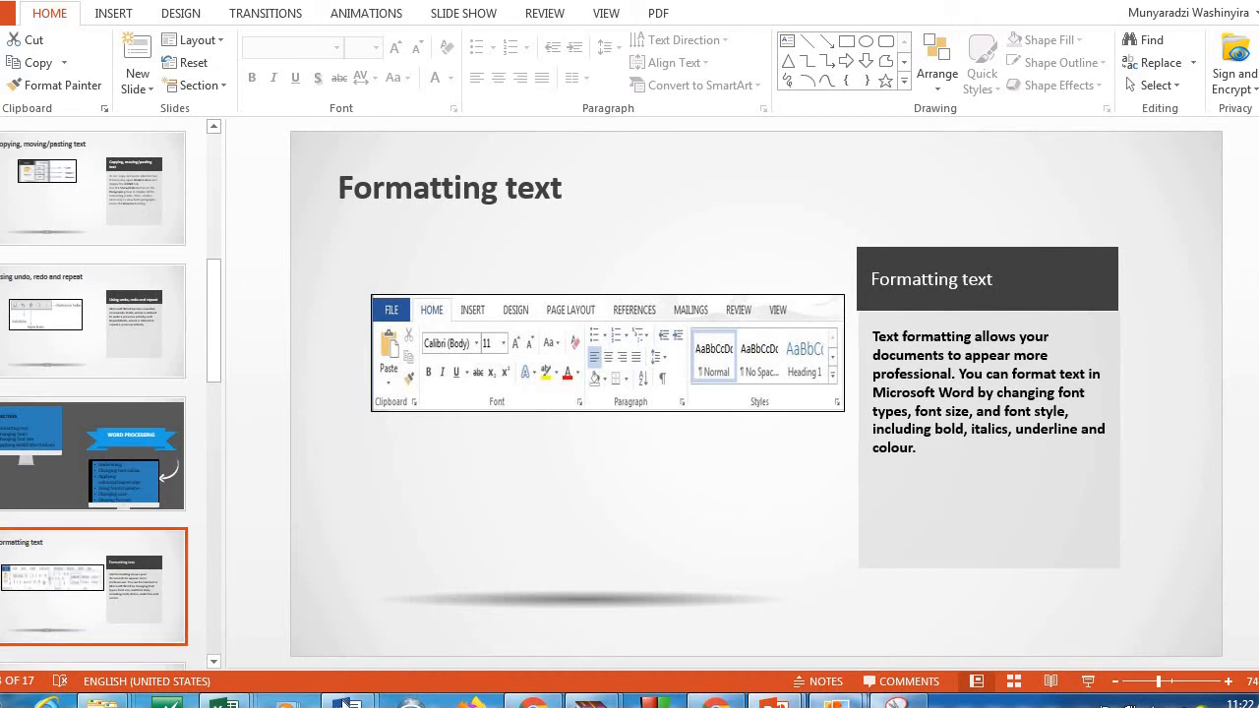
# Switch back to the Valentine's Day document in Word and apply the Heading 1 style to "The History Of Valentines Day"
pyautogui.moveTo(356, 700)
pyautogui.click(445, 626)
pyautogui.scroll(10, 619, 394)
pyautogui.scroll(1, 703, 172)
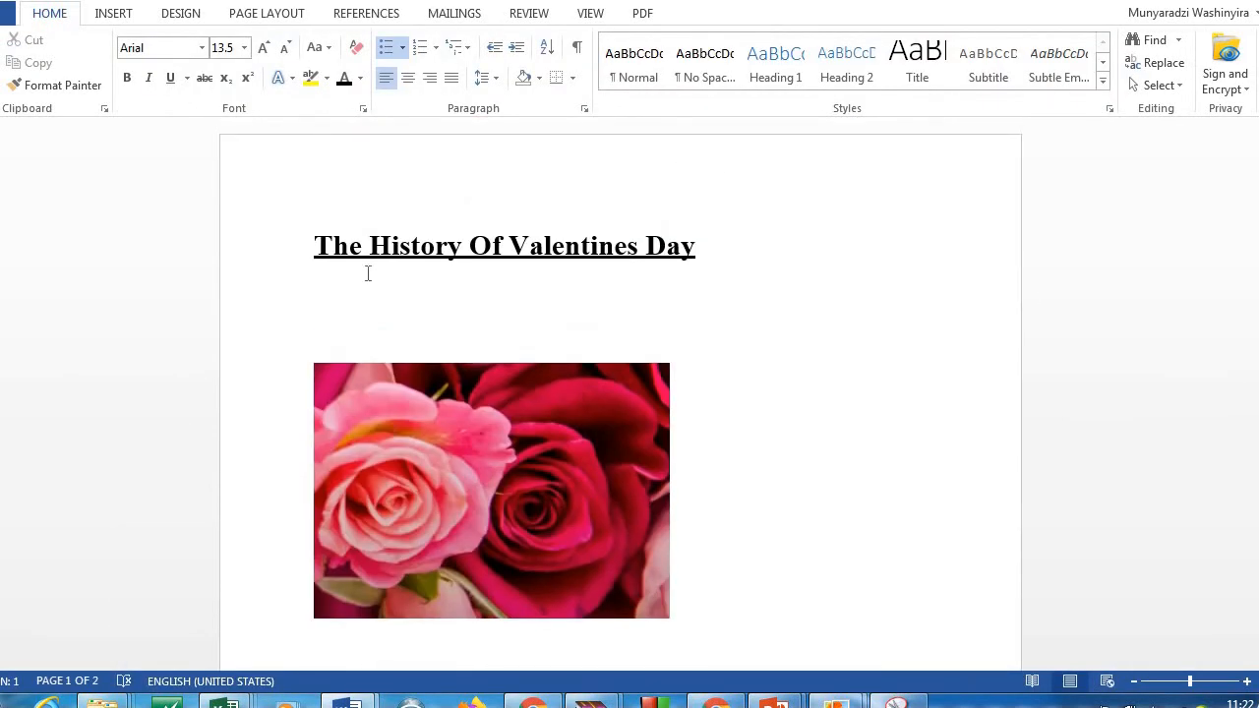
pyautogui.moveTo(704, 241); pyautogui.dragTo(315, 233)
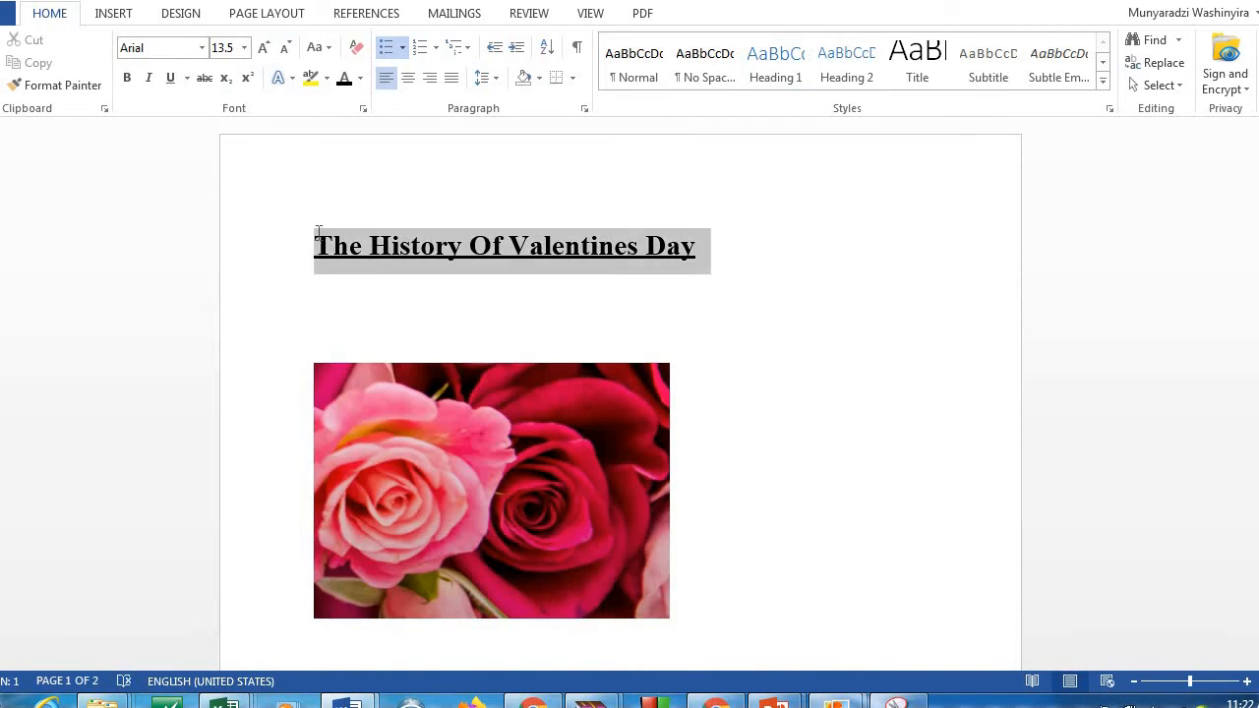
pyautogui.click(773, 61)
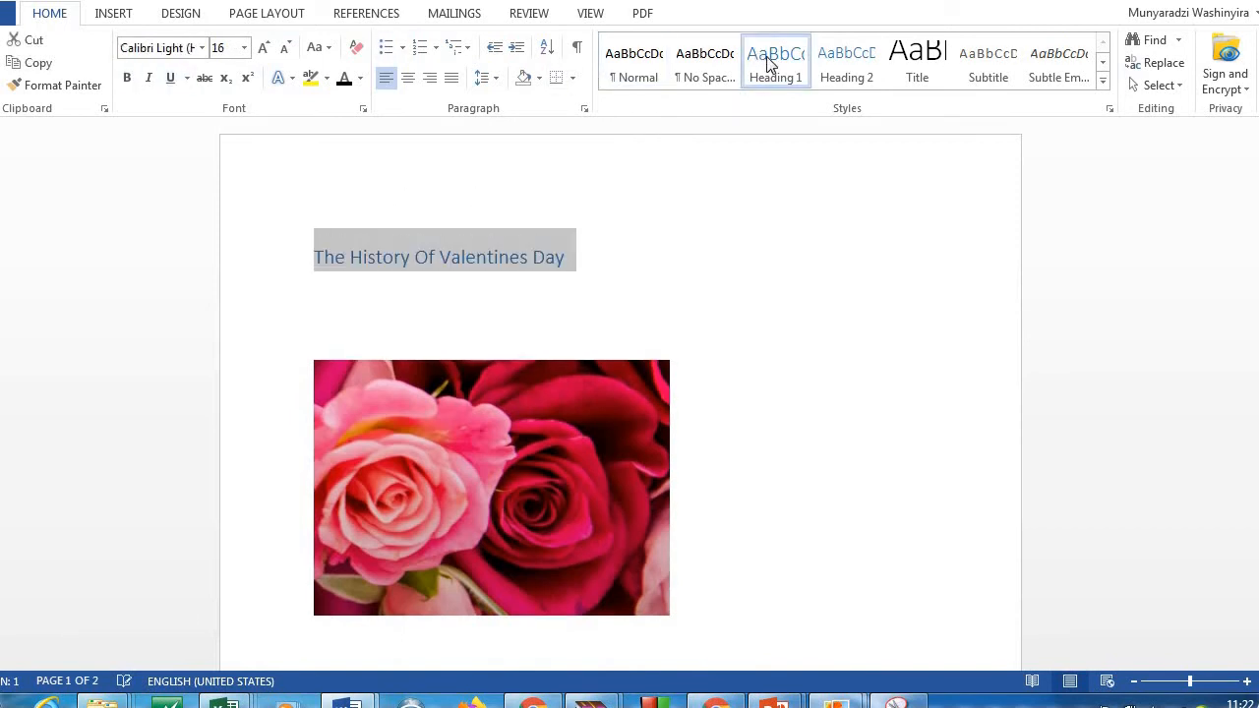
# Format the heading "The History Of Valentines Day" in bold Times New Roman, size 18, and put the number 1.1 before it
pyautogui.click(202, 47)
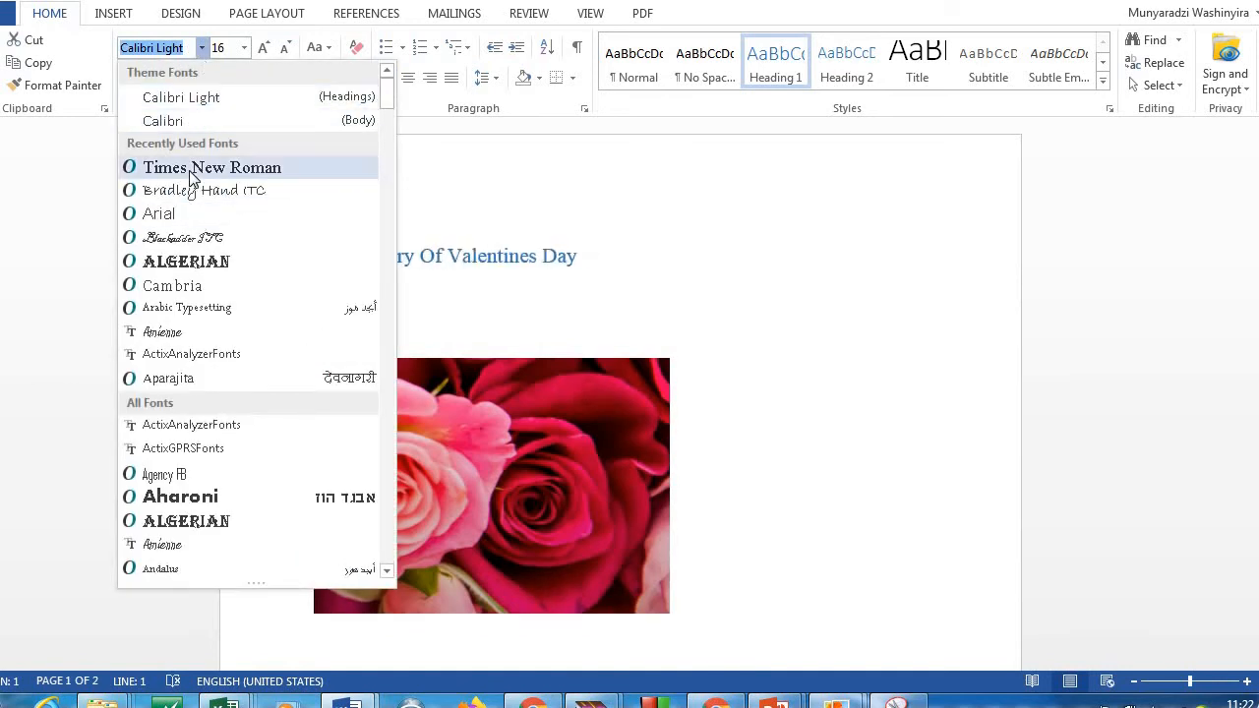
pyautogui.click(192, 169)
pyautogui.click(243, 48)
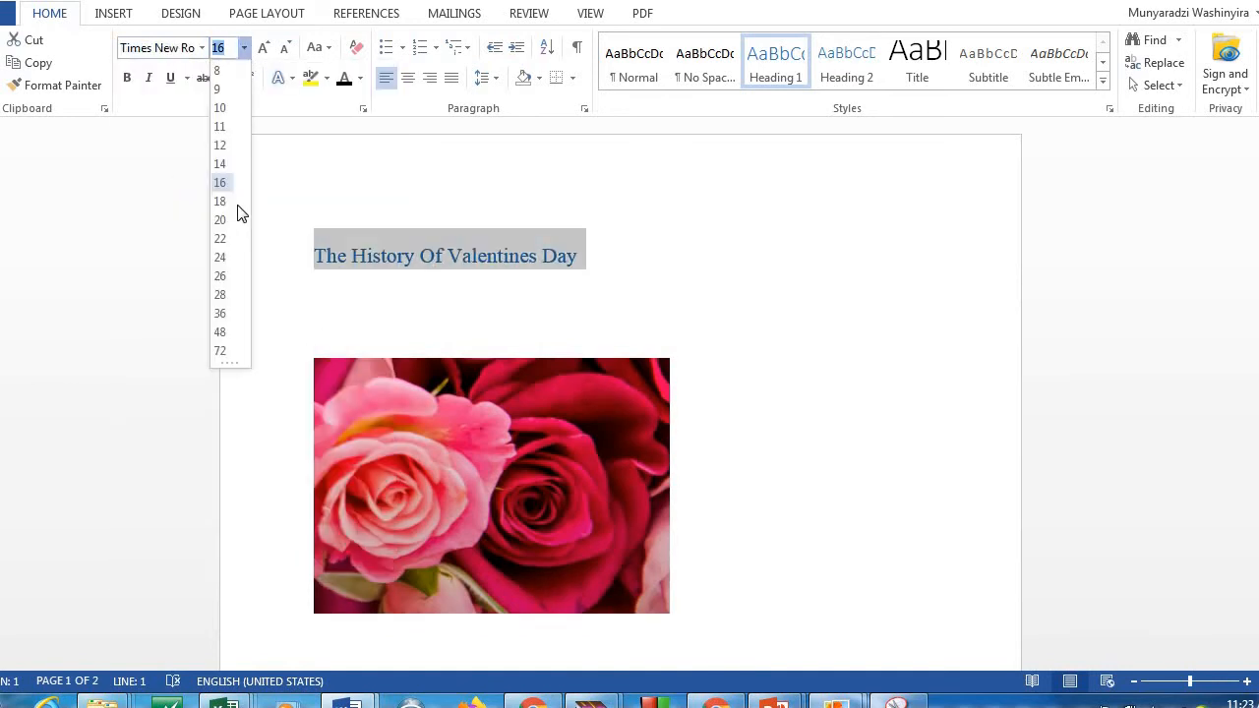
pyautogui.click(227, 203)
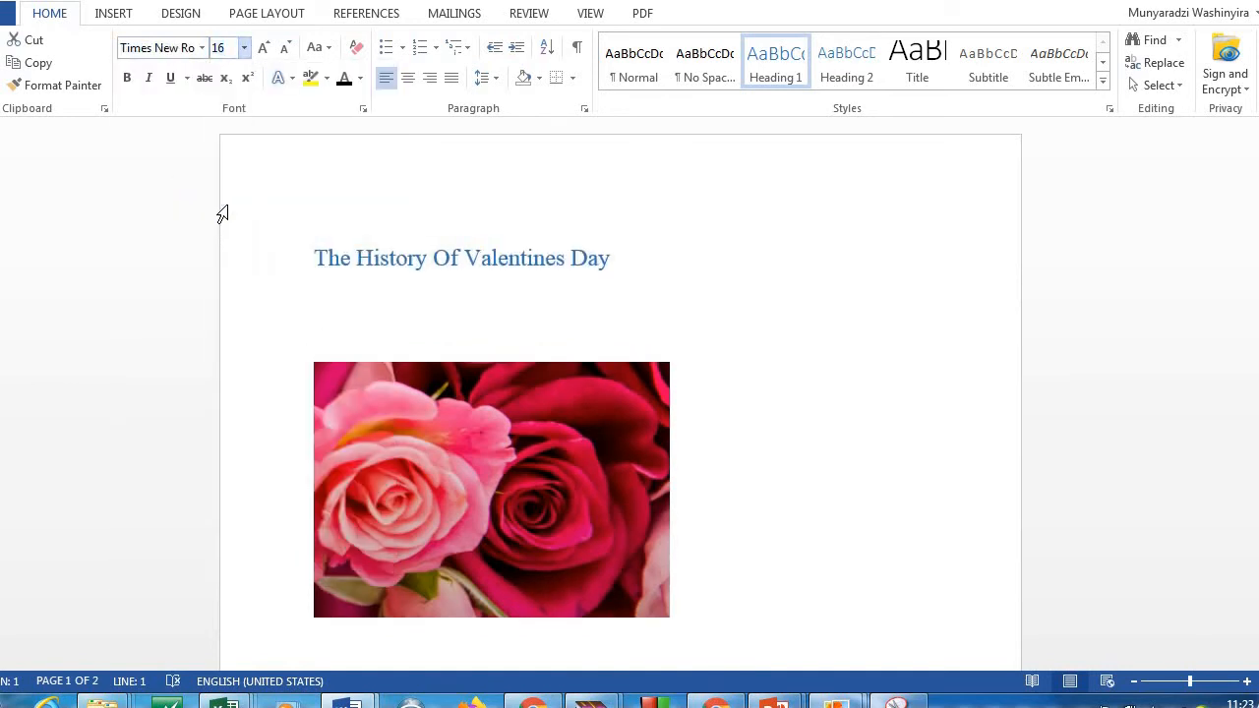
pyautogui.click(126, 78)
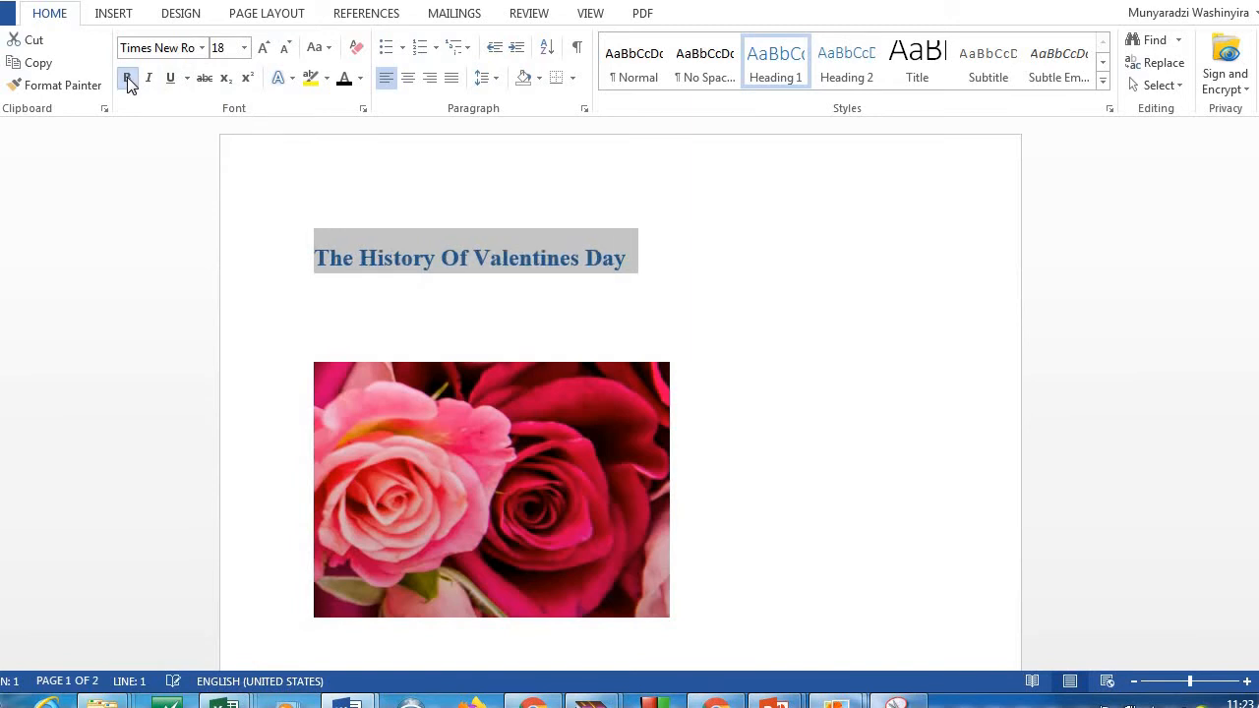
pyautogui.click(691, 268)
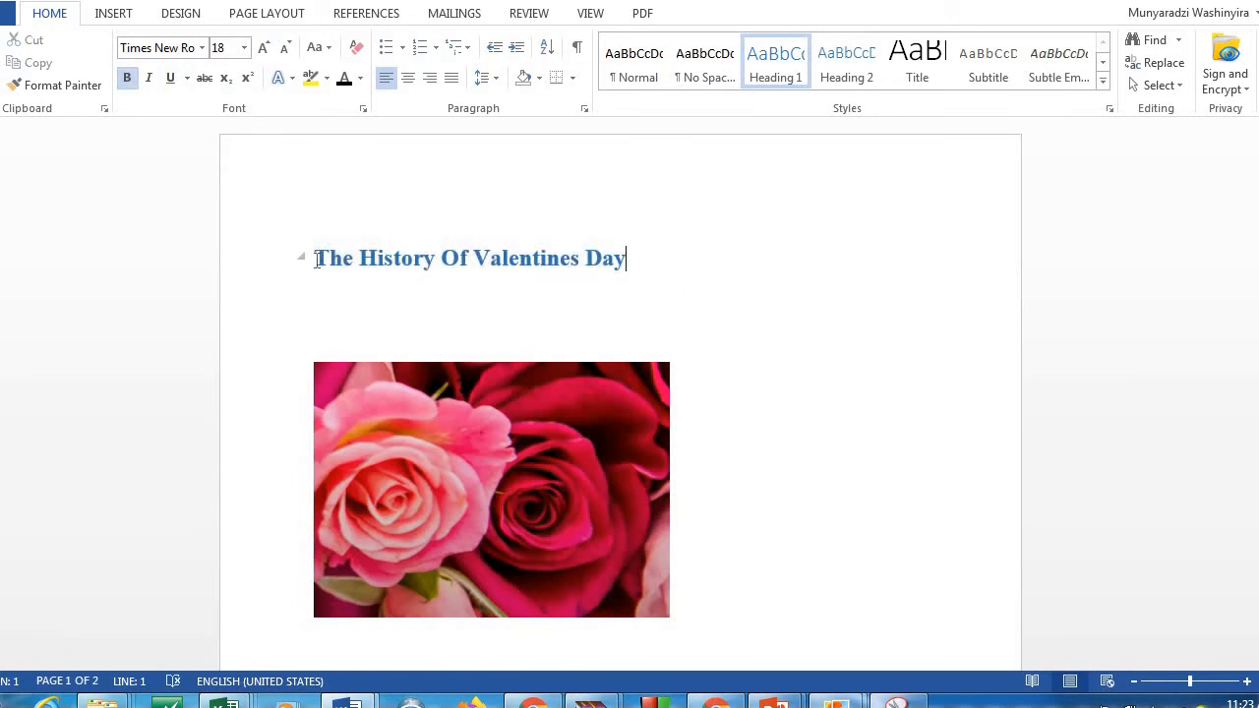
pyautogui.write('1.1')
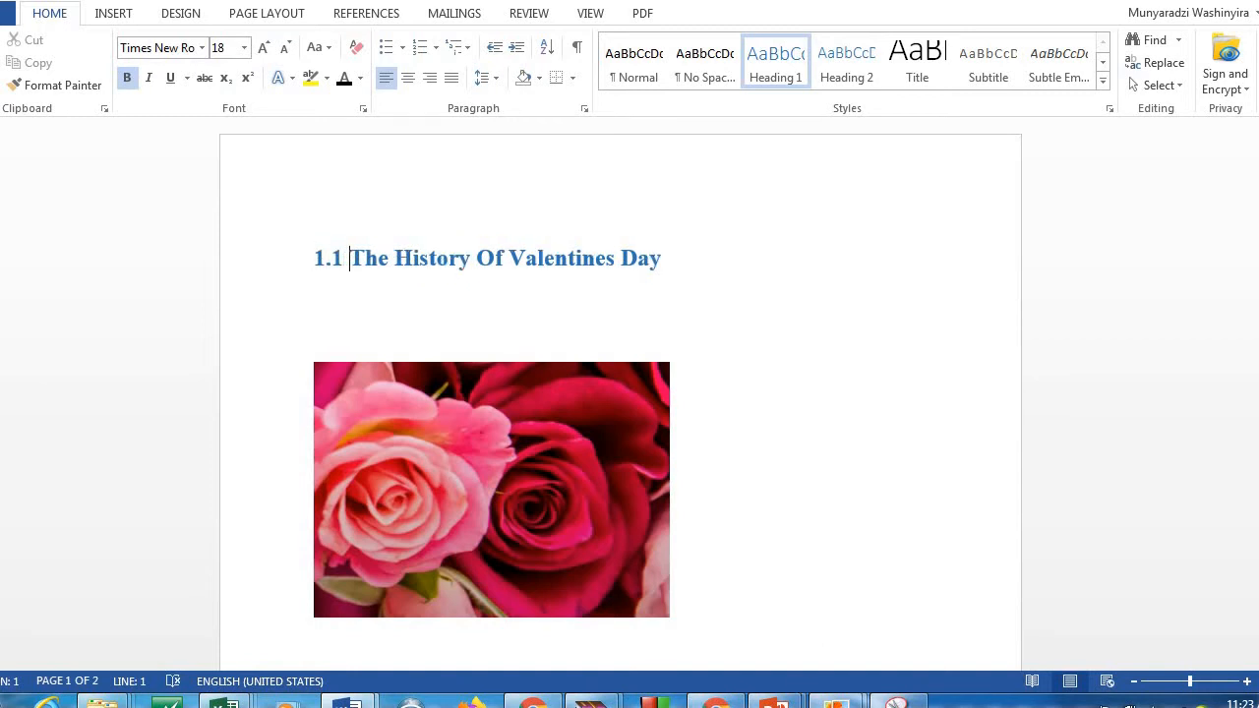
# Add the line "Summary" between the picture and the bulleted list and apply the Heading 2 style to it
pyautogui.scroll(-3, 292, 441)
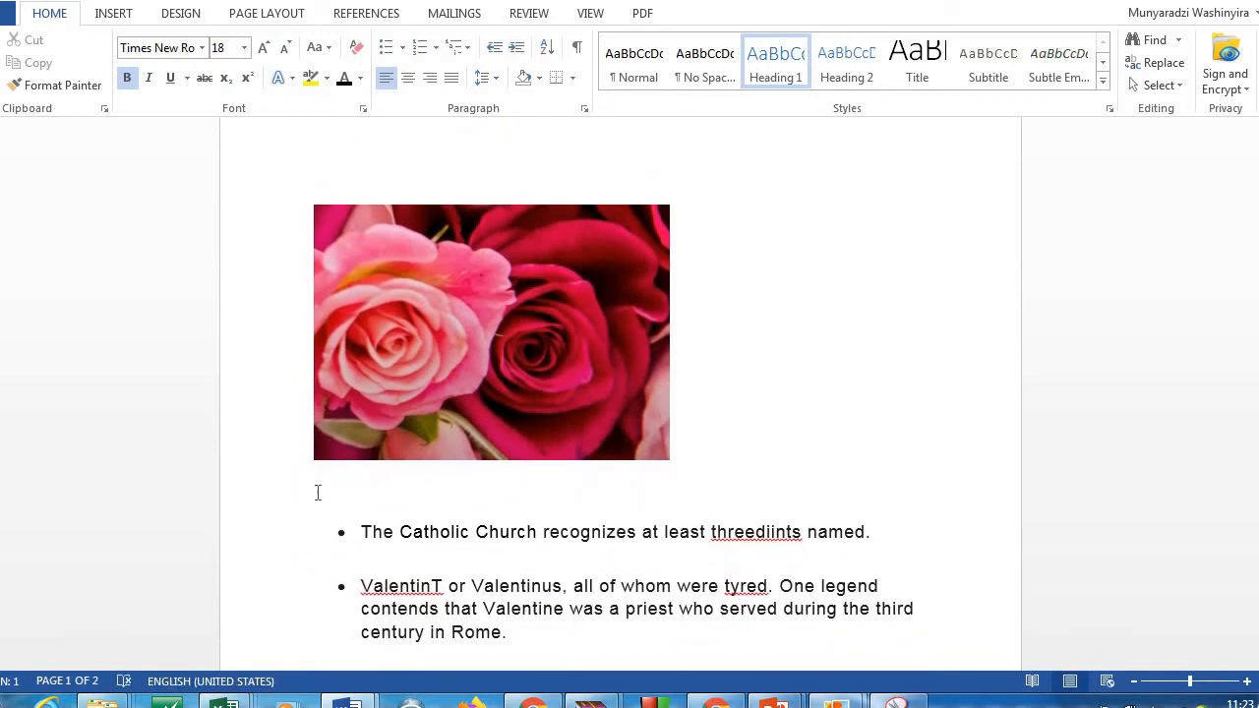
pyautogui.click(317, 491)
pyautogui.press('Return')
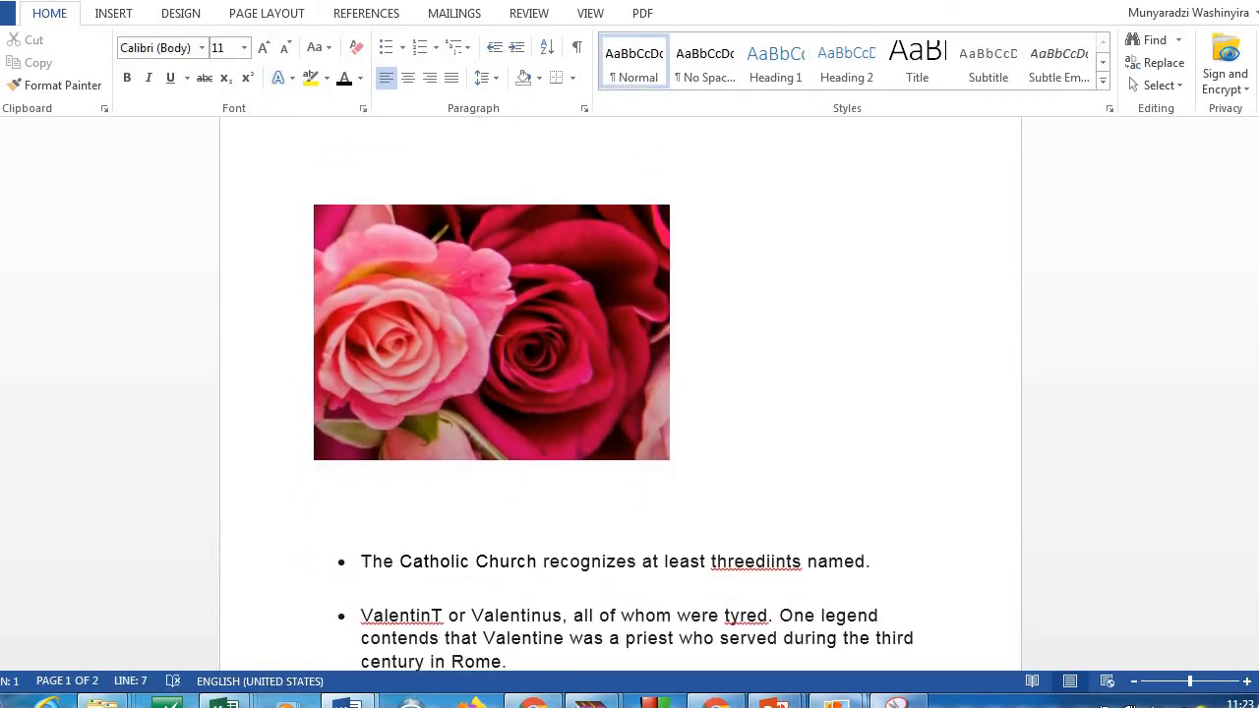
pyautogui.write('Summary')
pyautogui.click(283, 513)
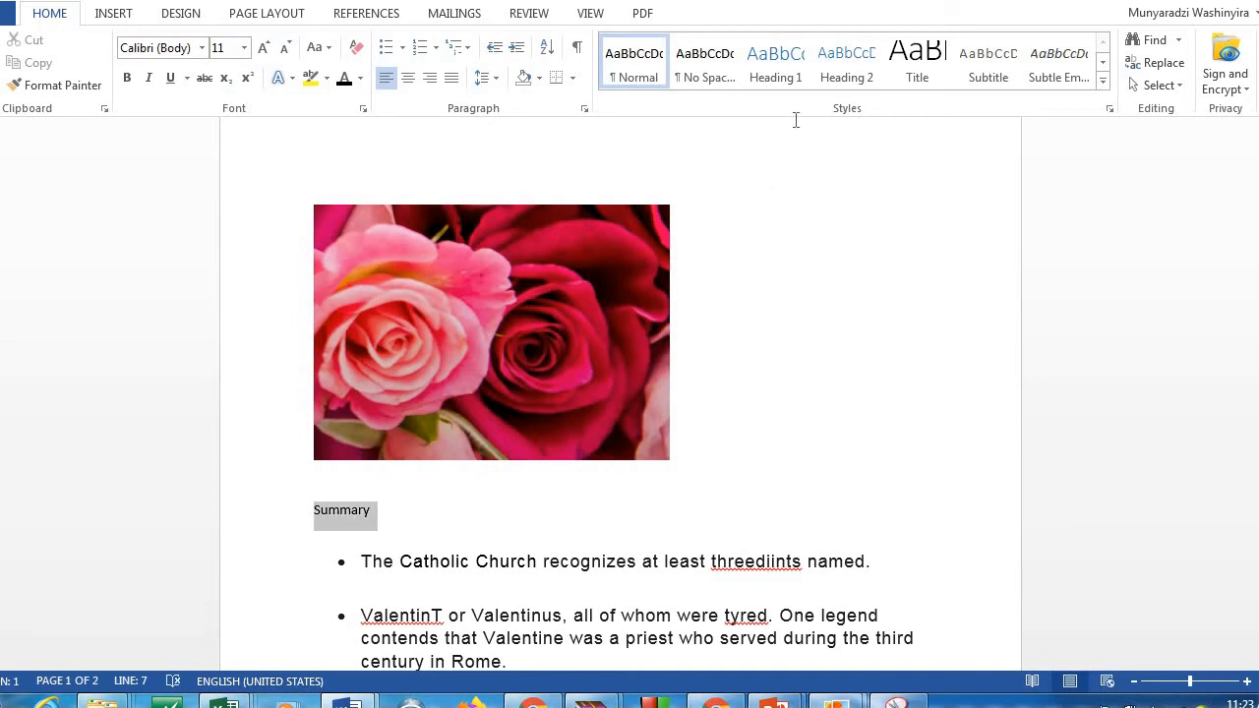
pyautogui.click(837, 84)
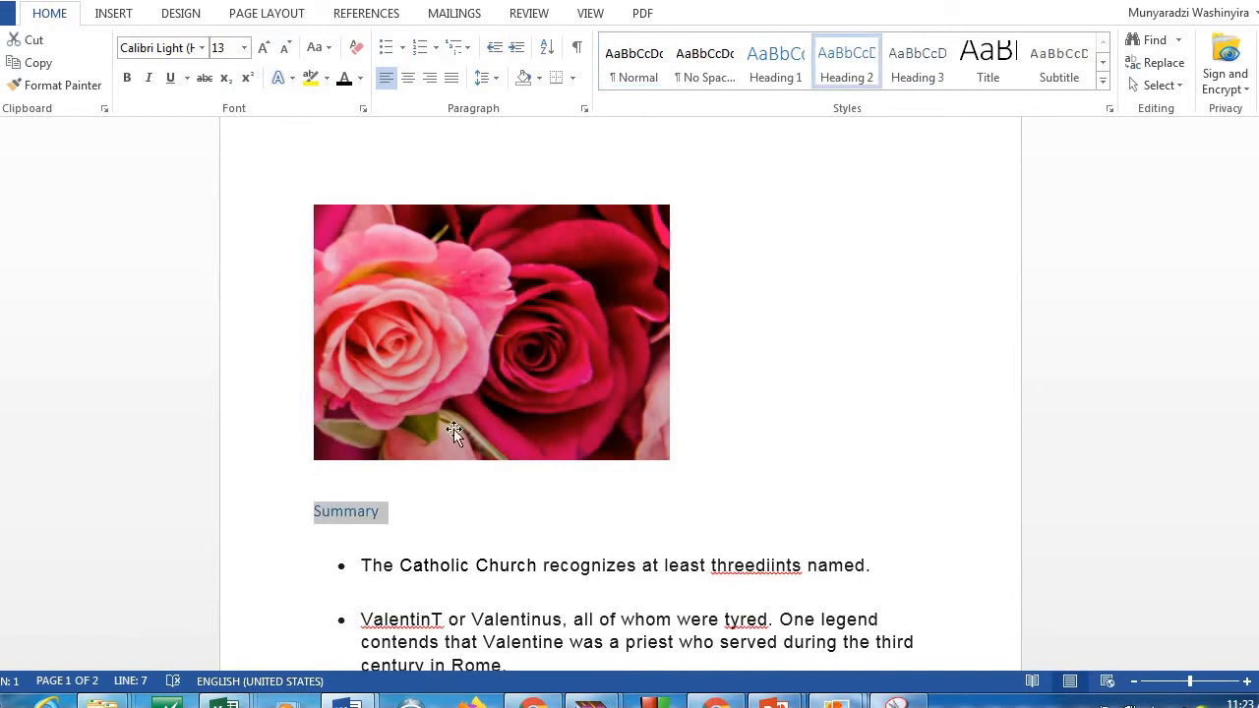
# Format the "Summary" heading in bold Times New Roman, size 16
pyautogui.click(202, 49)
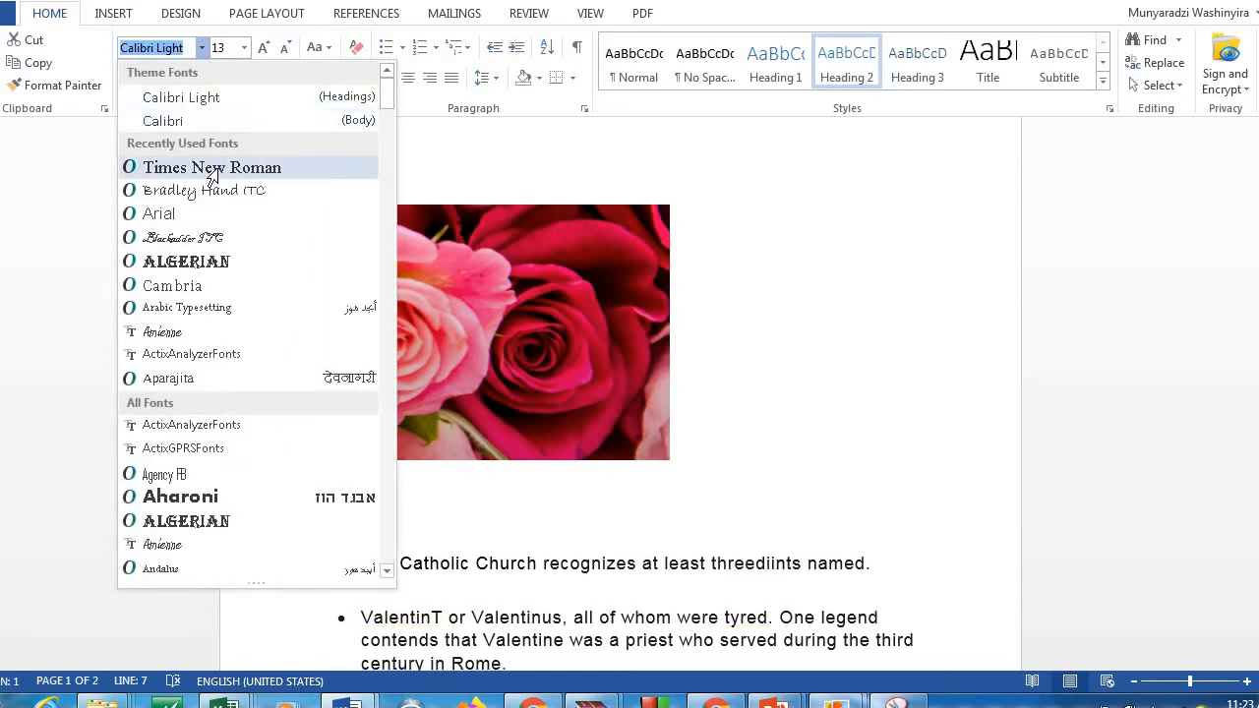
pyautogui.click(210, 166)
pyautogui.click(127, 79)
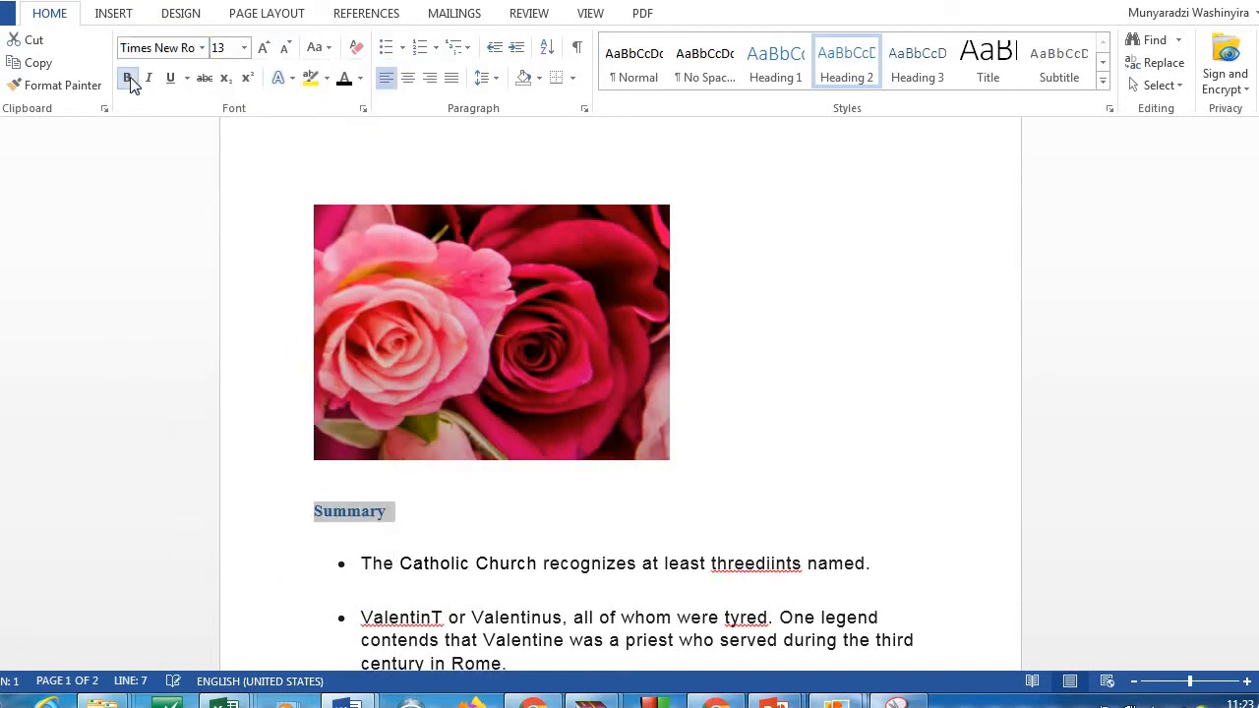
pyautogui.click(244, 47)
pyautogui.click(221, 183)
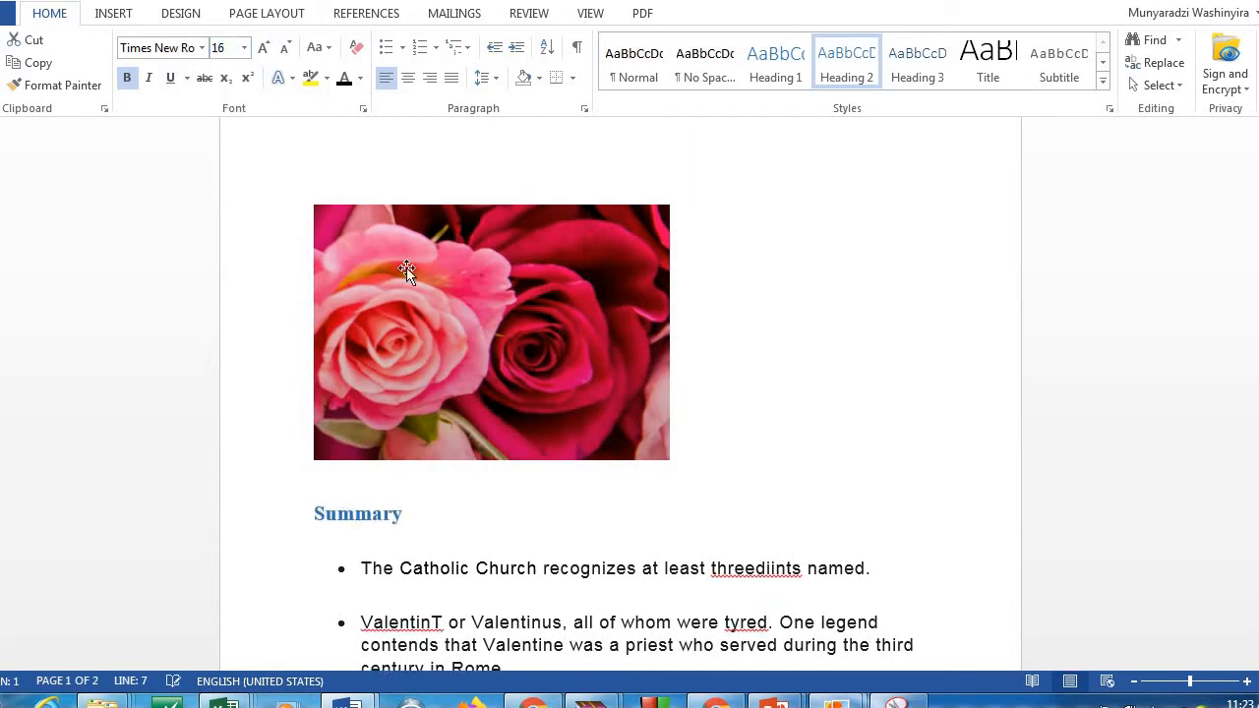
pyautogui.click(672, 529)
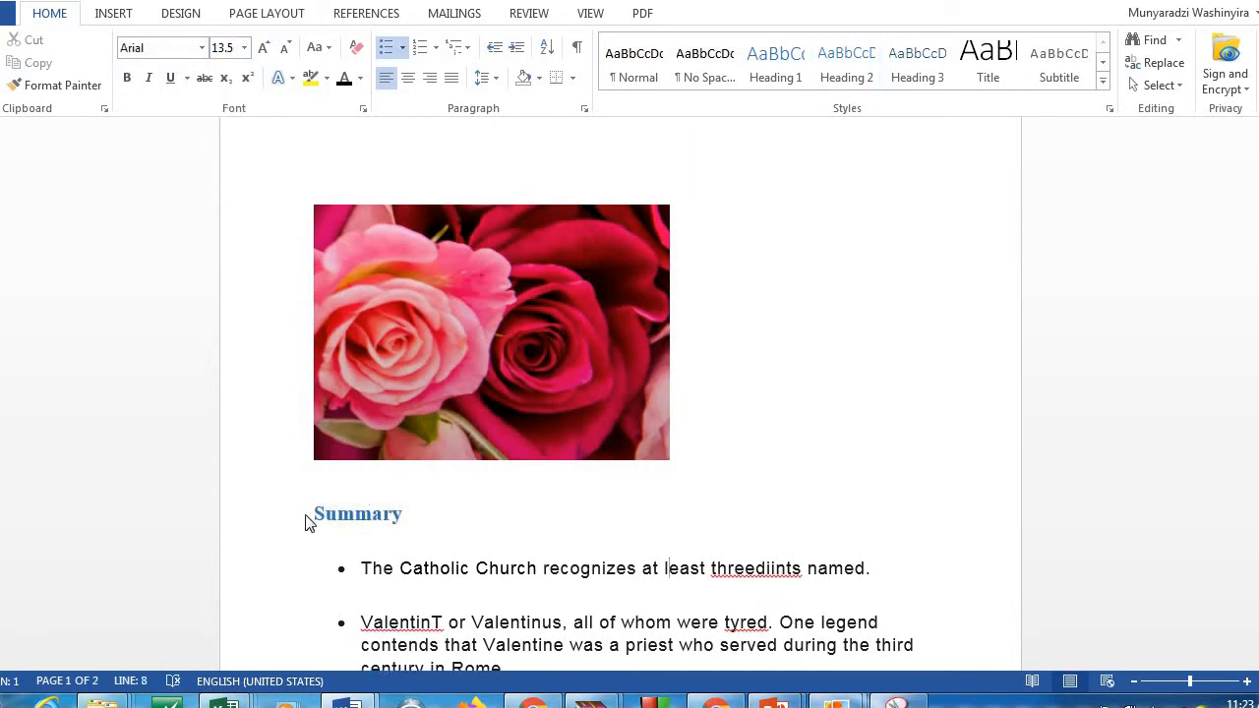
# Put the number 1.1.2 before the "Summary" heading
pyautogui.write('1.')
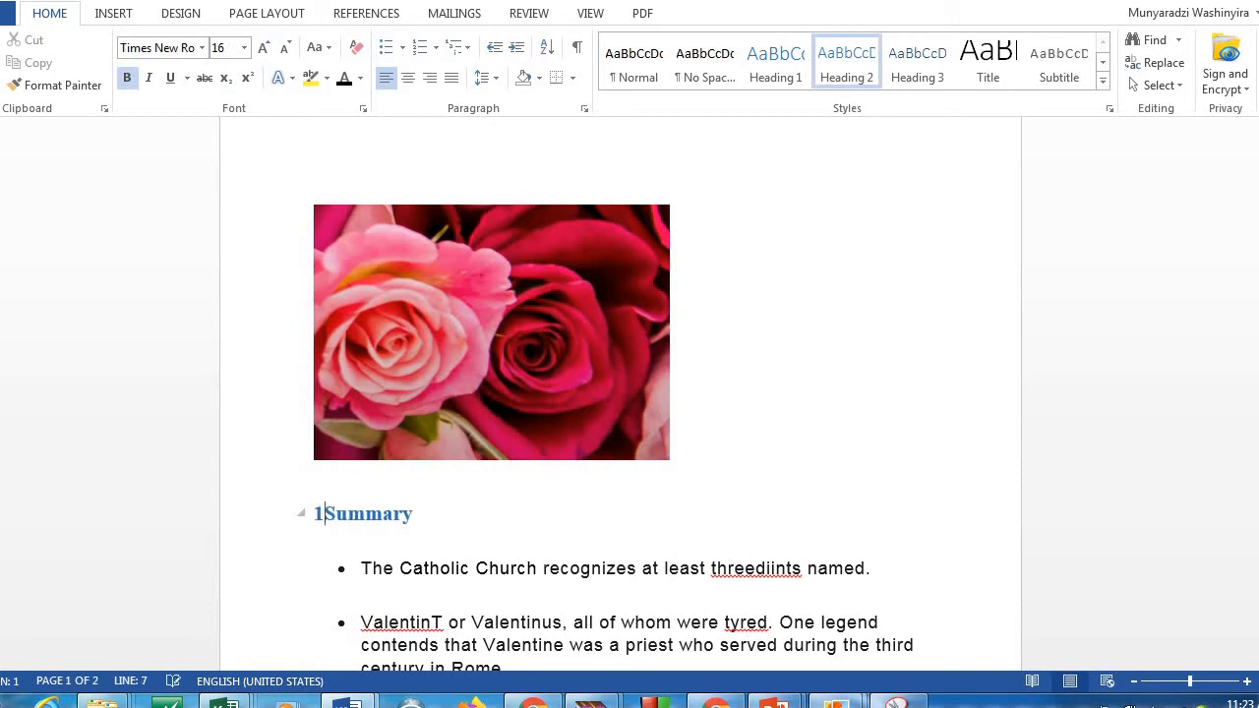
pyautogui.write('1.2')
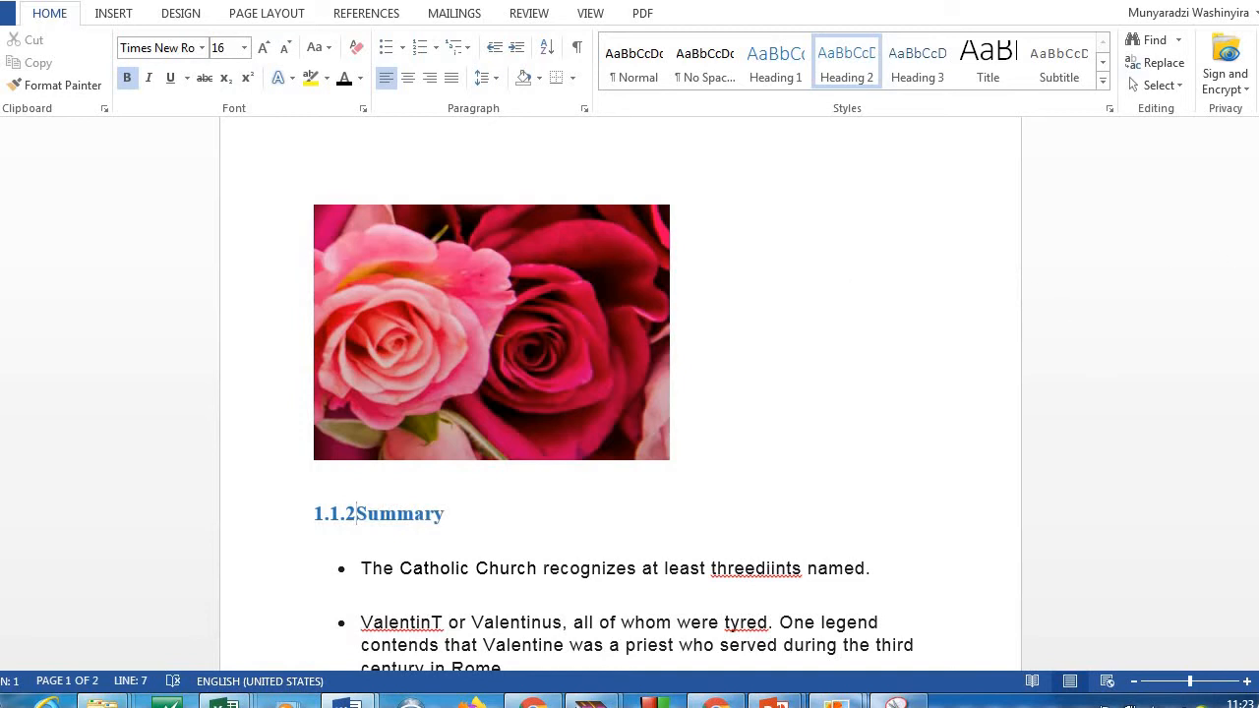
# Shorten the number before the main heading "The History Of Valentines Day" to 1
pyautogui.scroll(2, 355, 218)
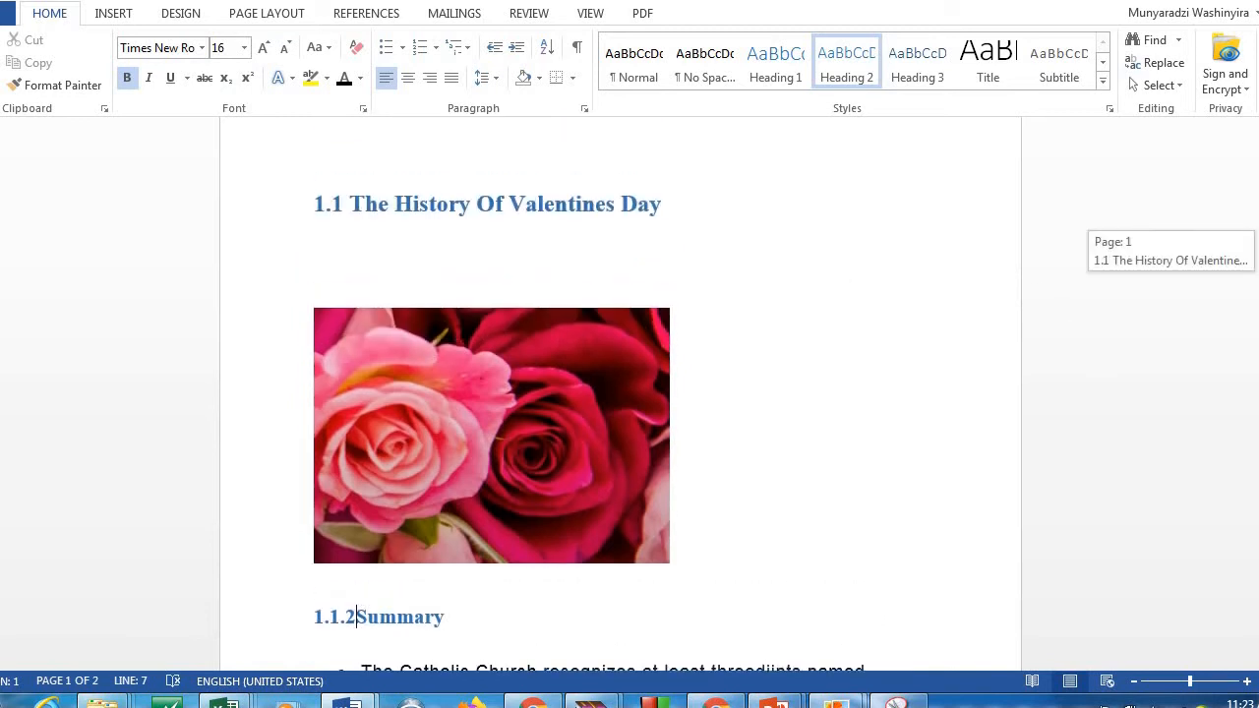
pyautogui.click(355, 213)
pyautogui.press('BackSpace')
pyautogui.press('BackSpace')
pyautogui.press('BackSpace')
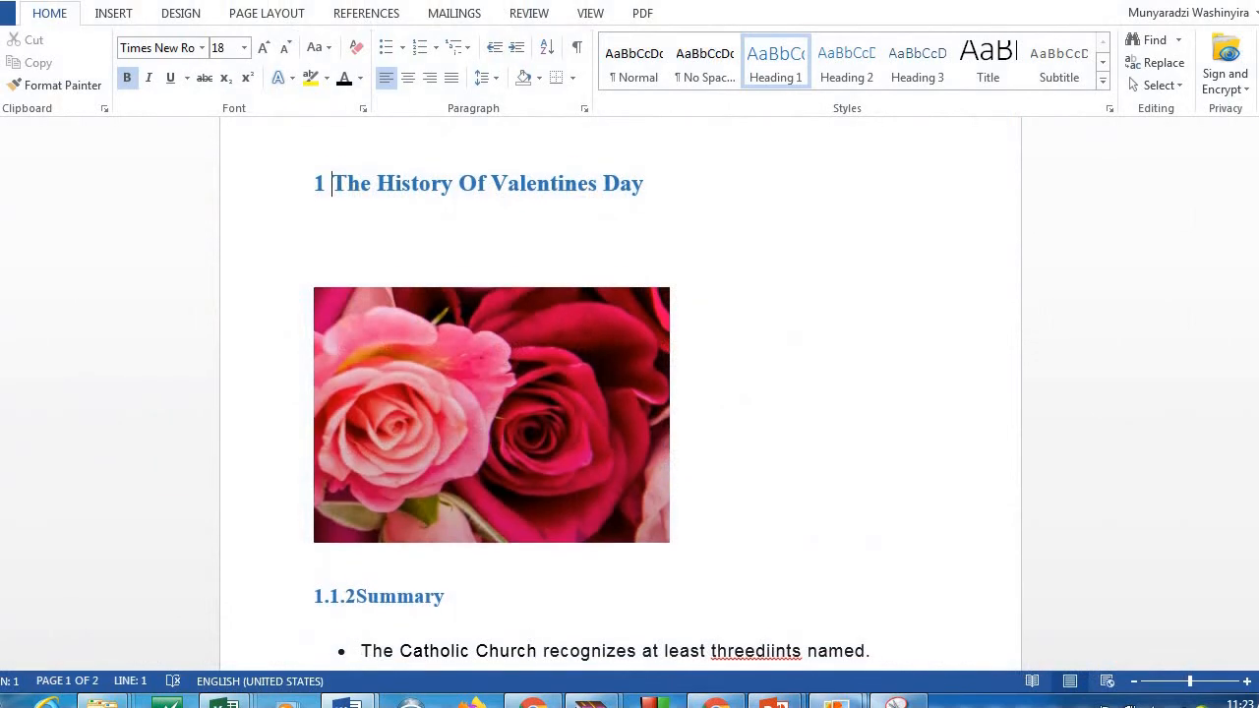
# Change the number before the "Summary" heading to 1.1, followed by a space
pyautogui.scroll(-3, 221, 496)
pyautogui.click(359, 465)
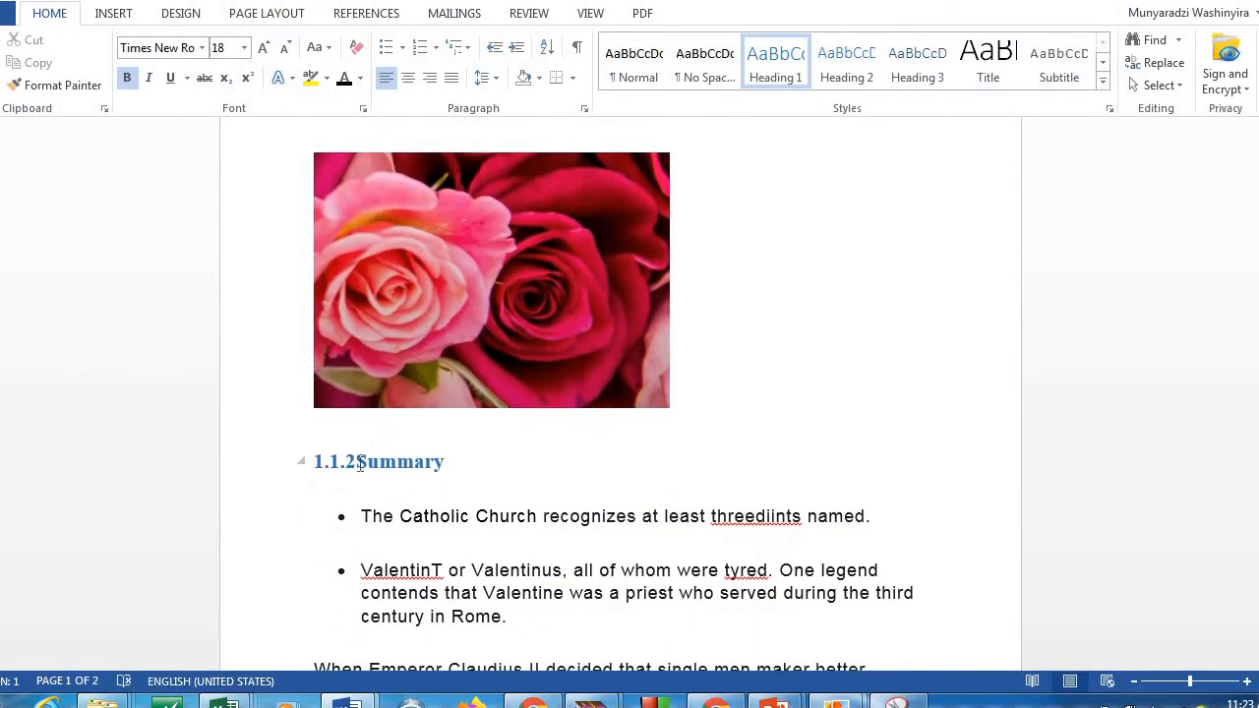
pyautogui.press('BackSpace')
pyautogui.press('BackSpace')
pyautogui.press('BackSpace')
pyautogui.write('1')
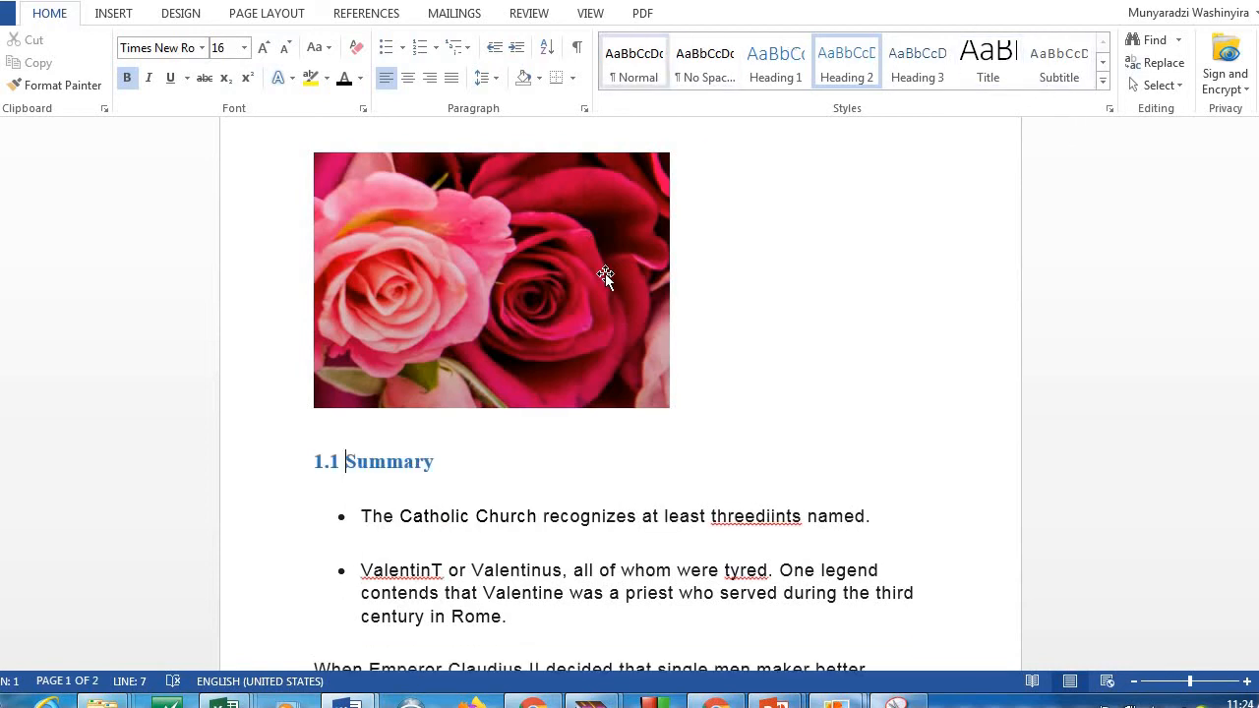
pyautogui.tripleClick(386, 459)
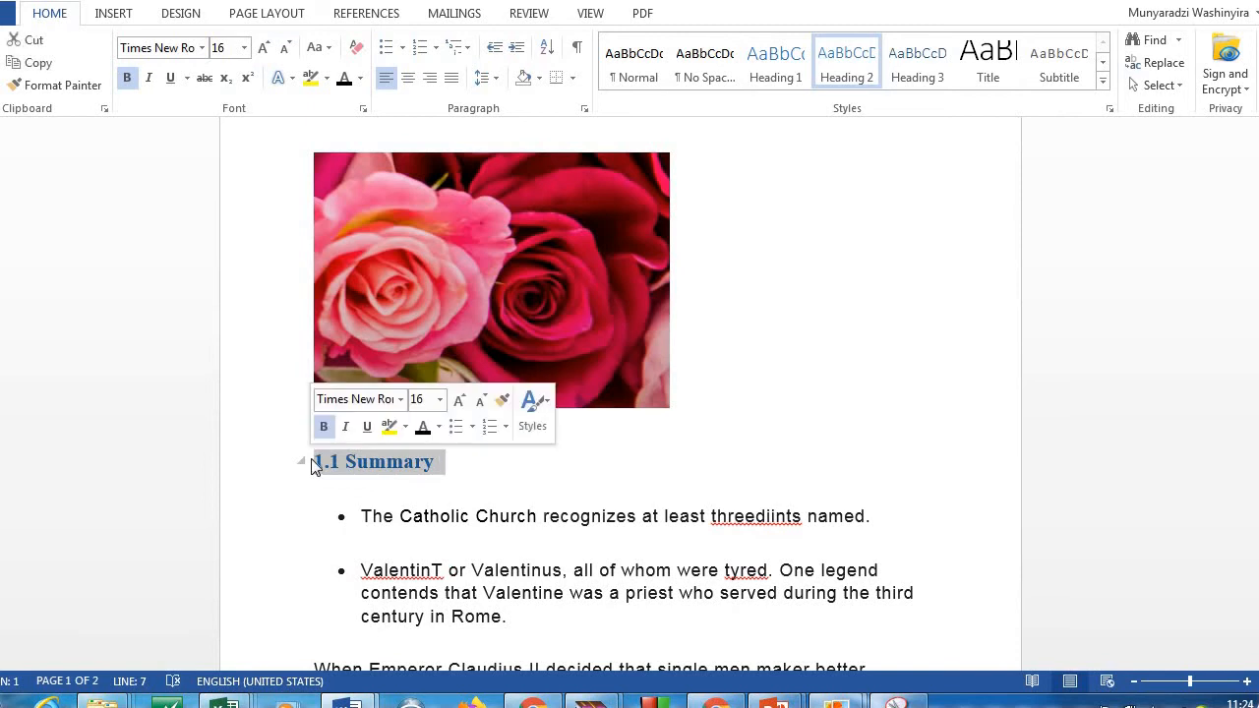
# Add an unbulleted line reading "Background" between the bulleted list and the paragraph about Emperor Claudius II
pyautogui.click(323, 645)
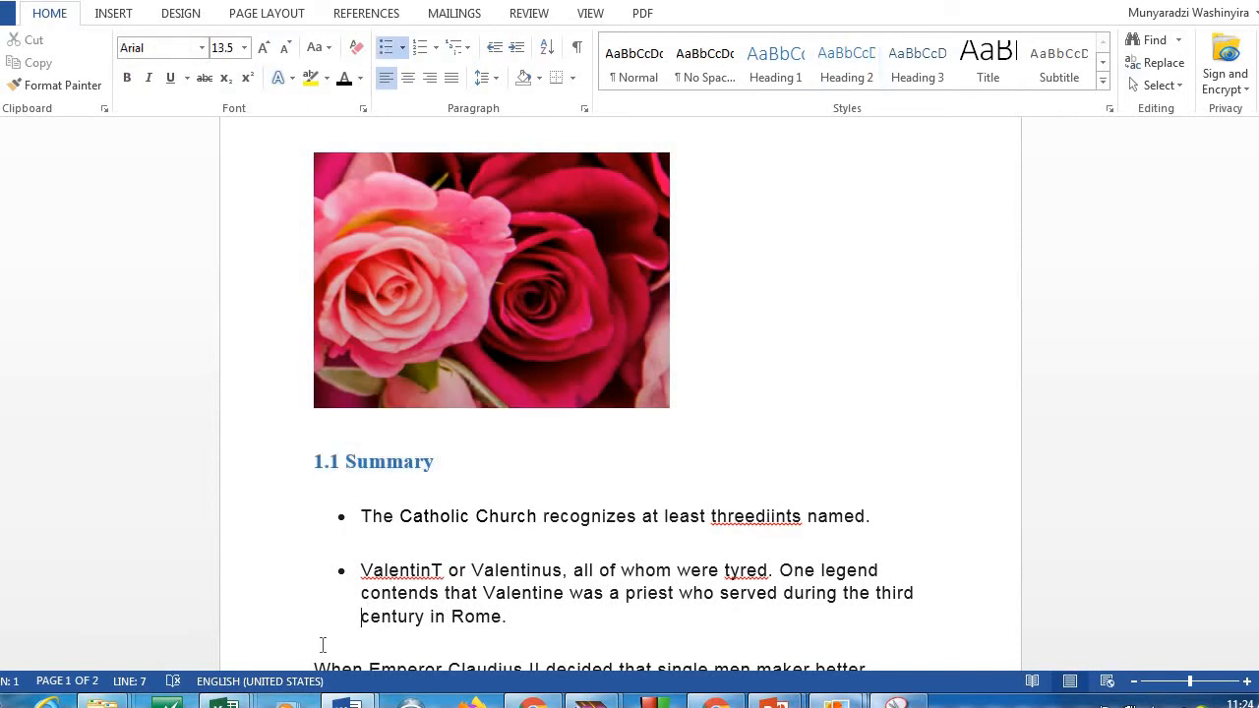
pyautogui.press('Return')
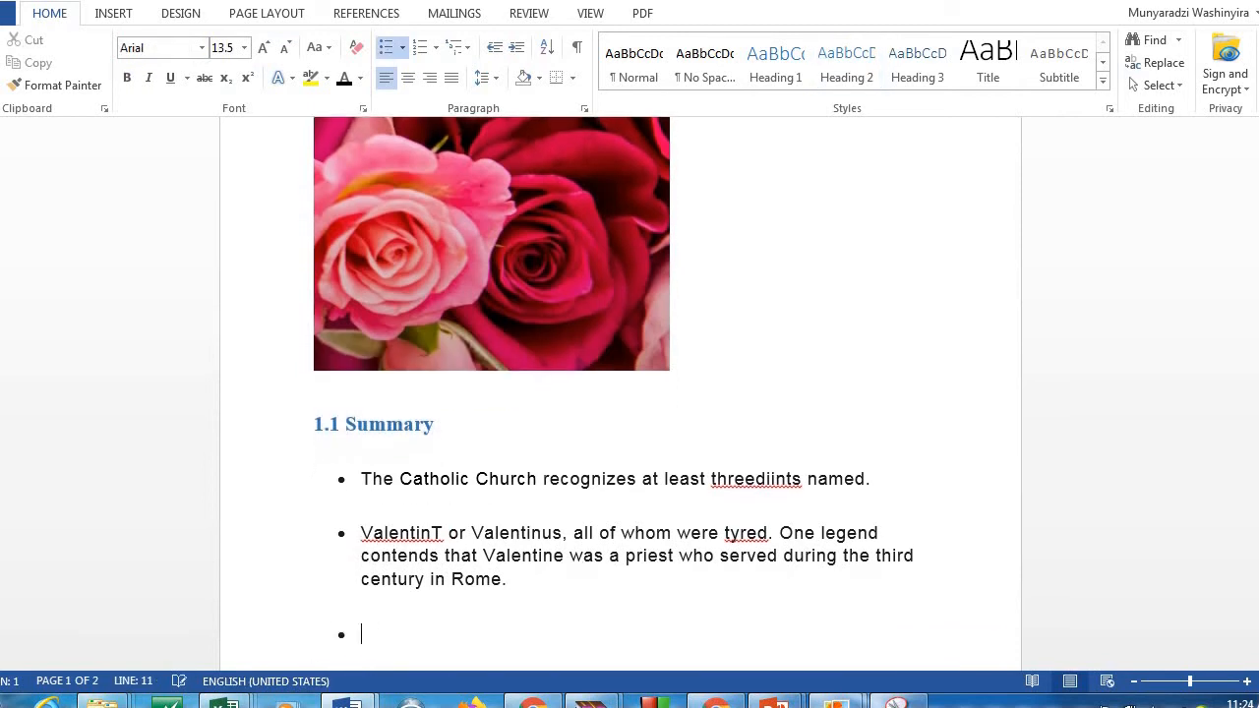
pyautogui.press('BackSpace')
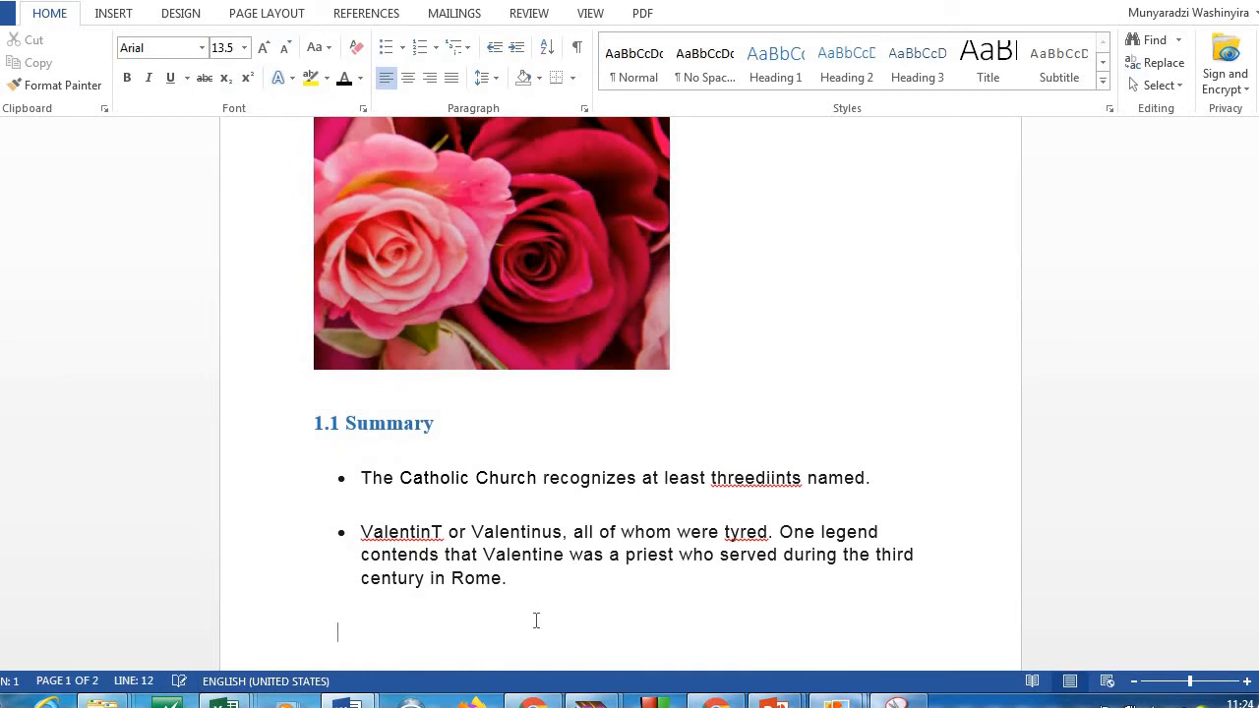
pyautogui.write('Backgroung')
pyautogui.press('BackSpace')
pyautogui.write('d')
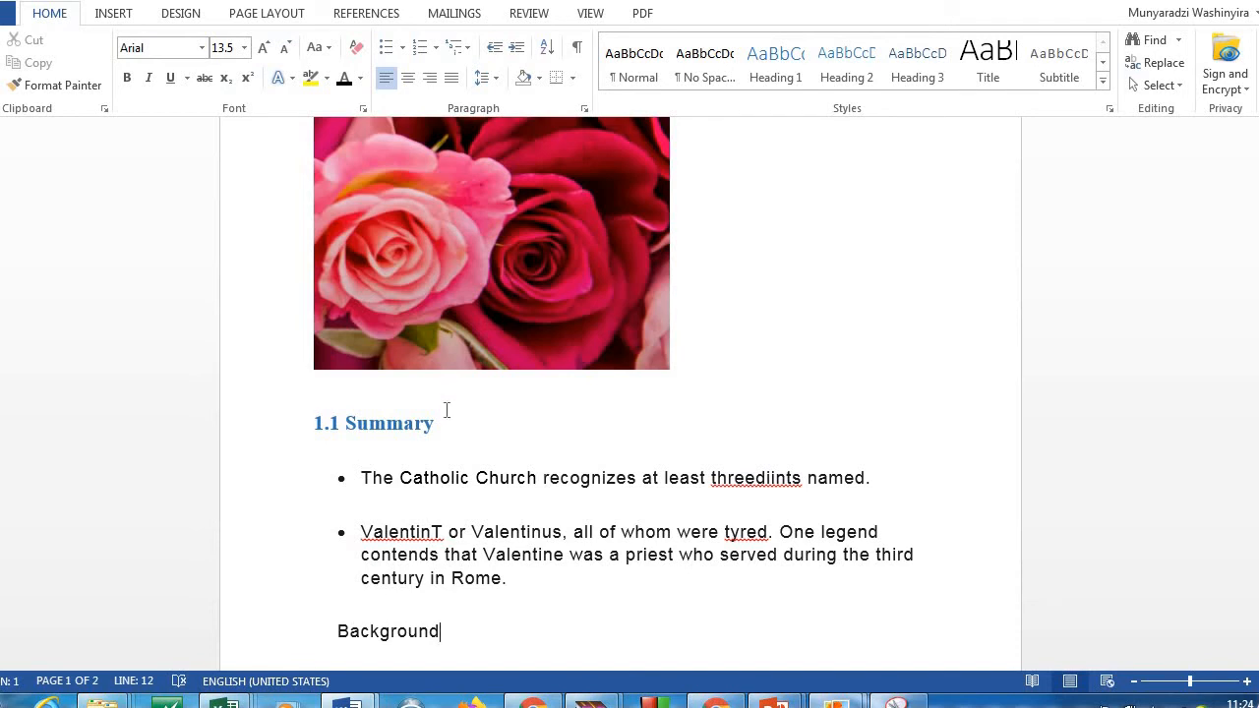
# Copy the "1.1 Summary" heading's formatting to the "Background" line with Format Painter and put the number 1.2 before it
pyautogui.click(310, 417)
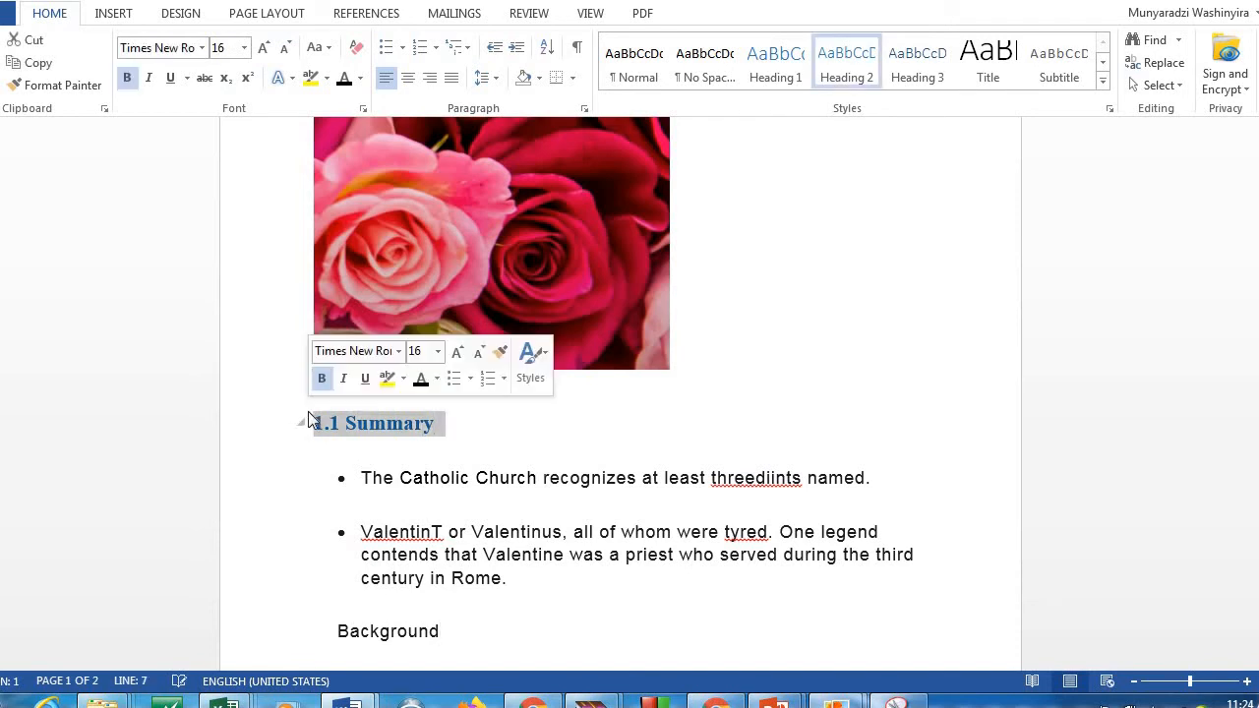
pyautogui.click(63, 85)
pyautogui.moveTo(445, 630); pyautogui.dragTo(324, 629)
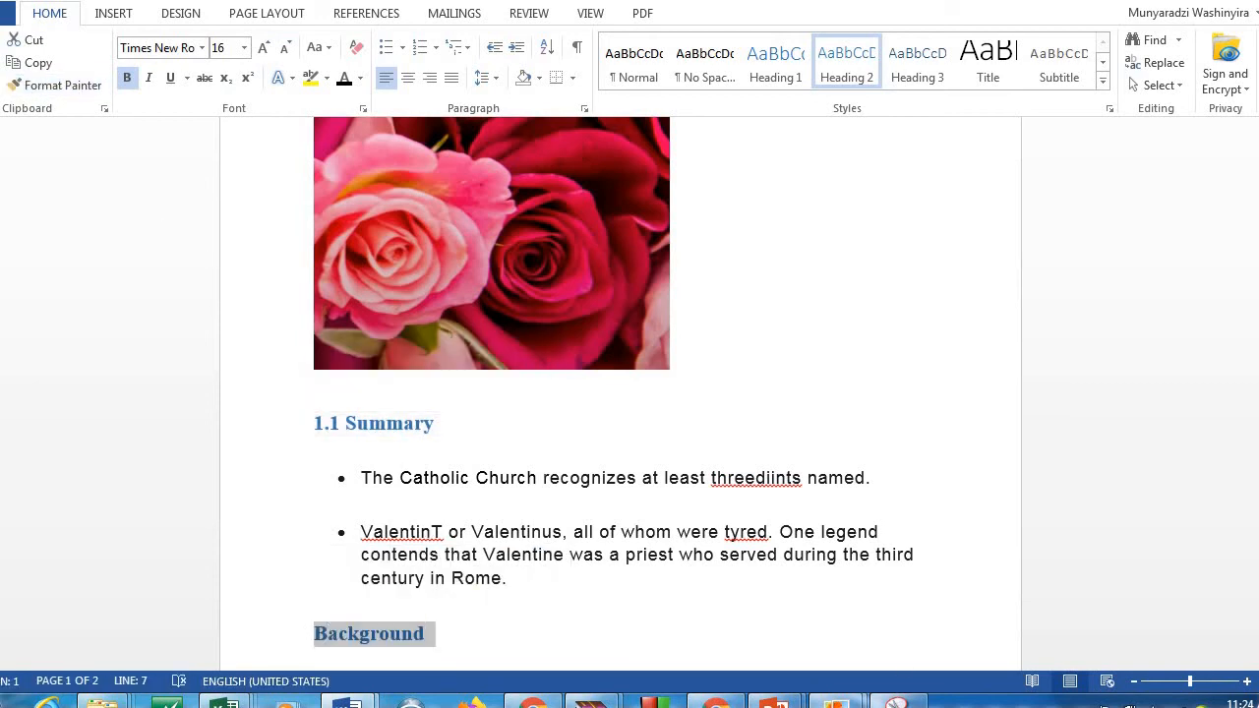
pyautogui.scroll(-3, 486, 522)
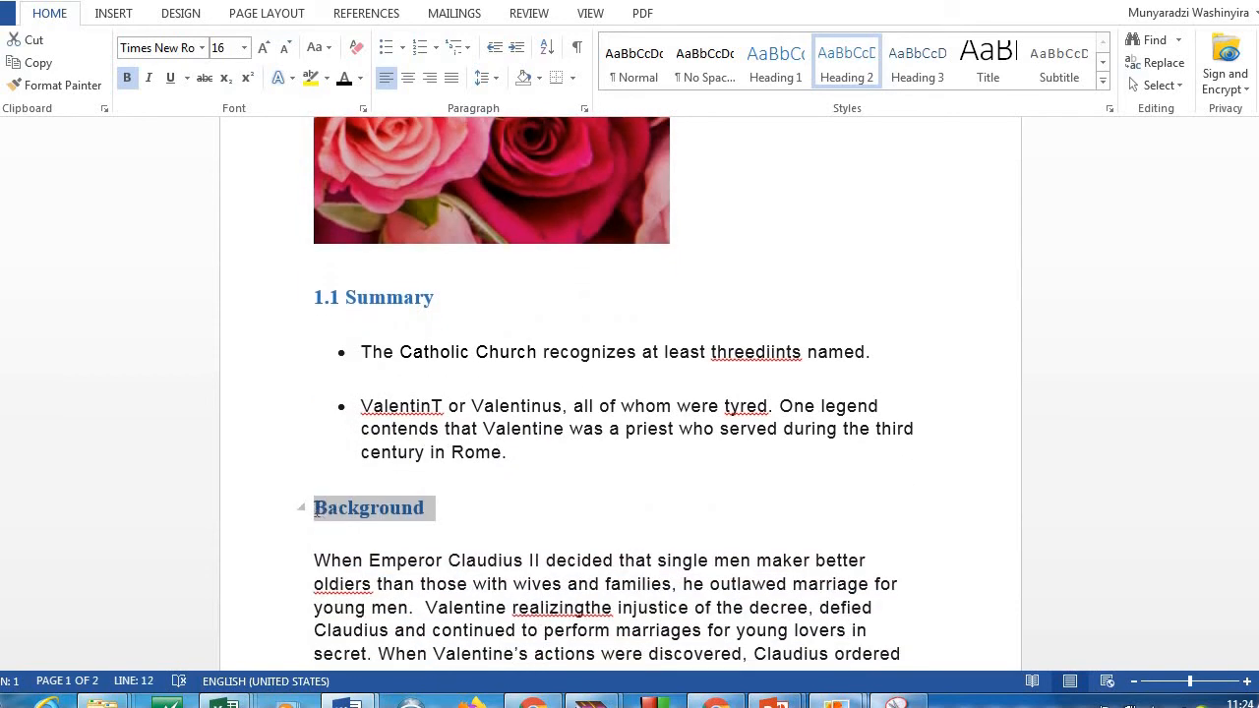
pyautogui.click(315, 511)
pyautogui.write('1.2')
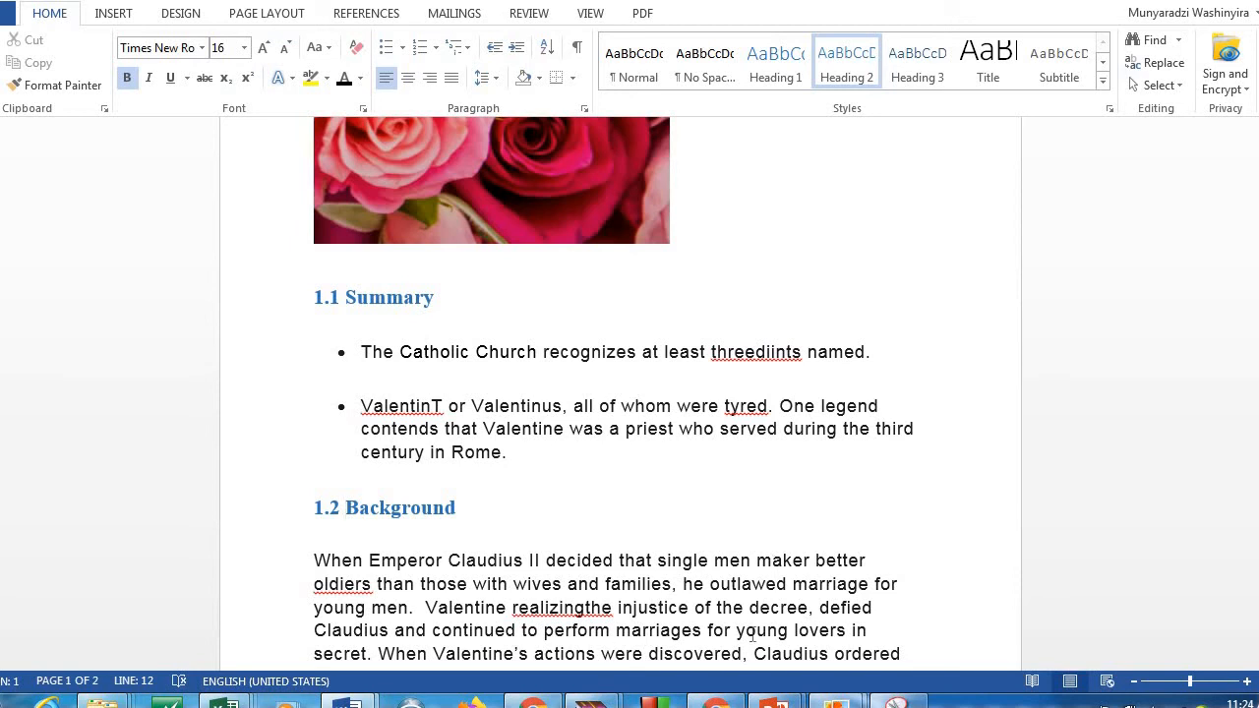
# Switch to the lecture slides in PowerPoint and review the slides from "Formatting text" through "Applying bold/italics formats"
pyautogui.moveTo(774, 701)
pyautogui.click(842, 637)
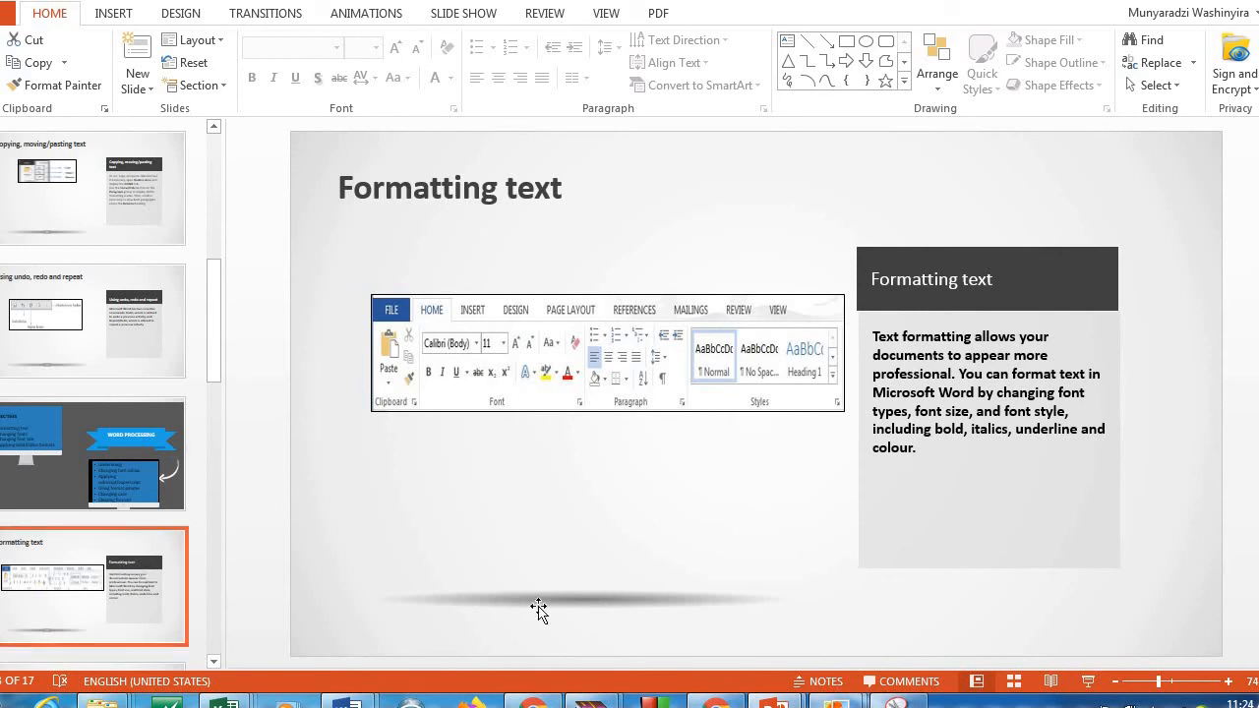
pyautogui.scroll(-3, 151, 634)
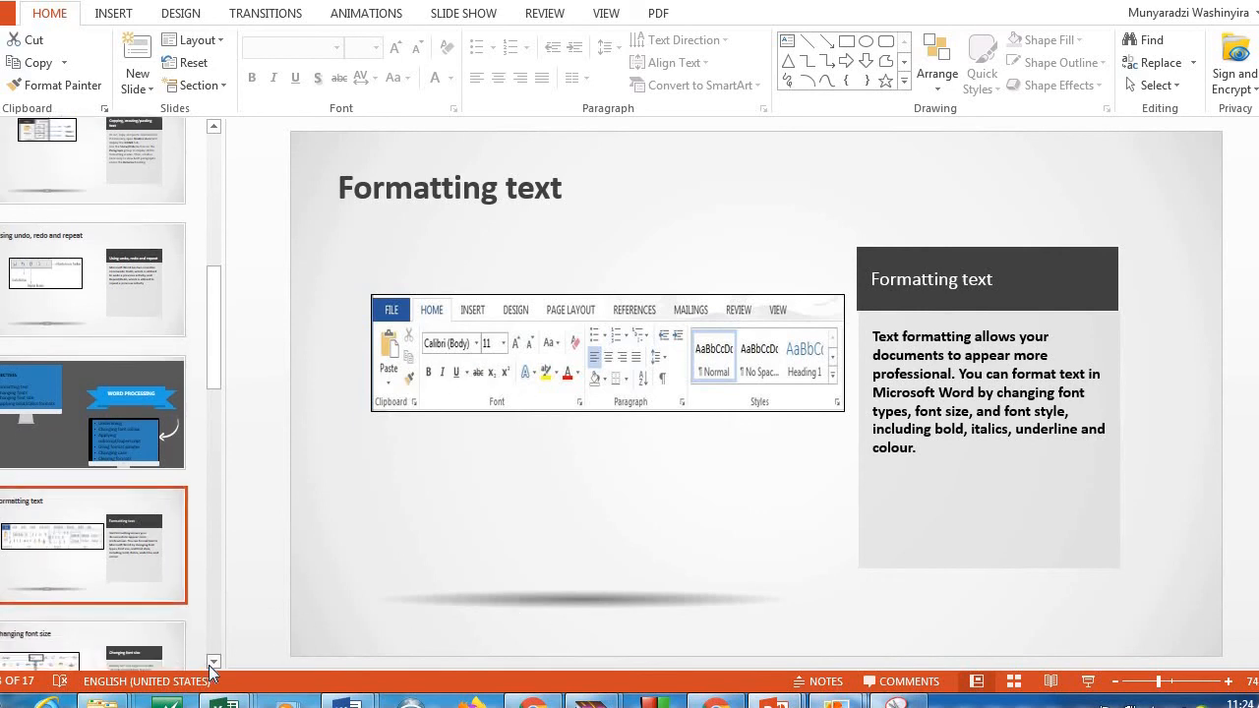
pyautogui.click(141, 624)
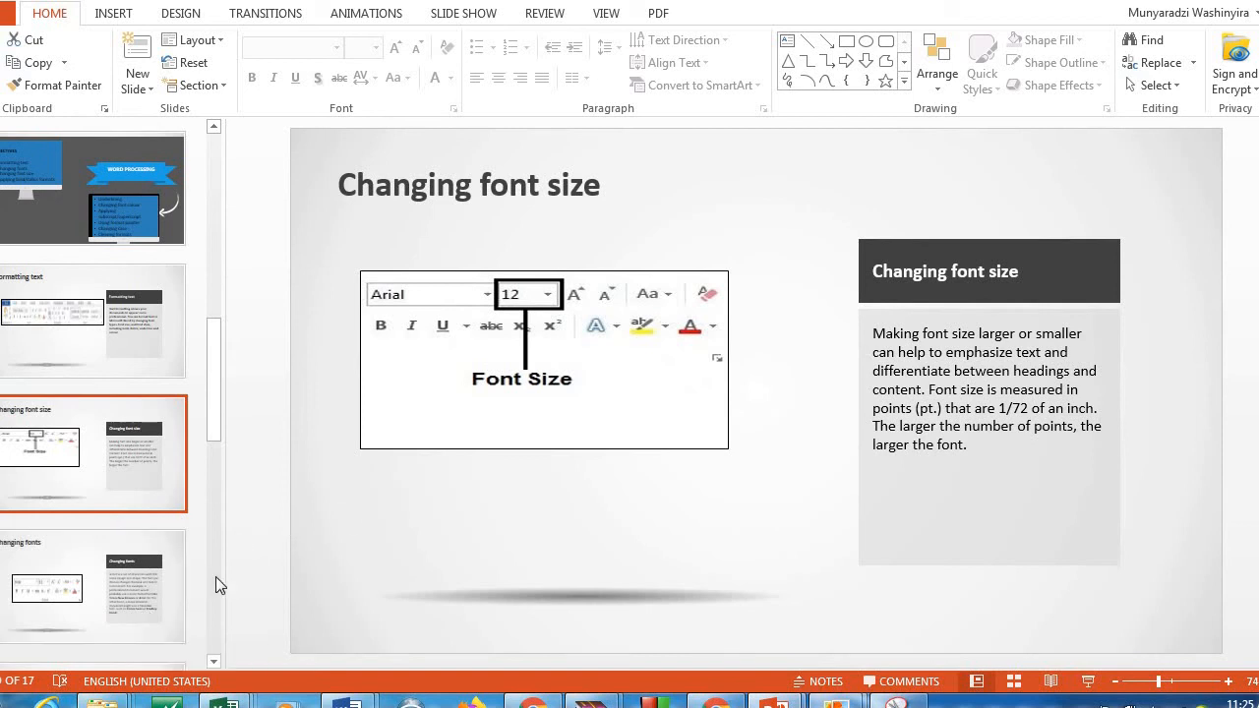
pyautogui.click(109, 573)
pyautogui.click(212, 660)
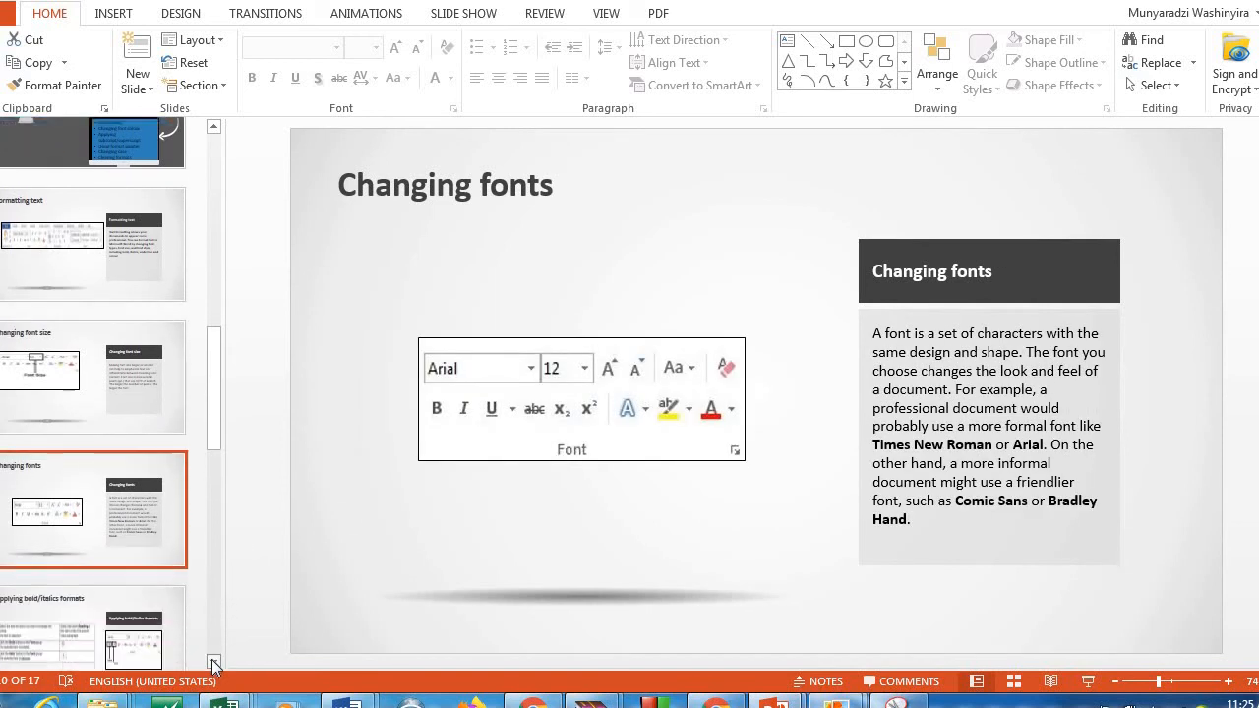
pyautogui.click(62, 536)
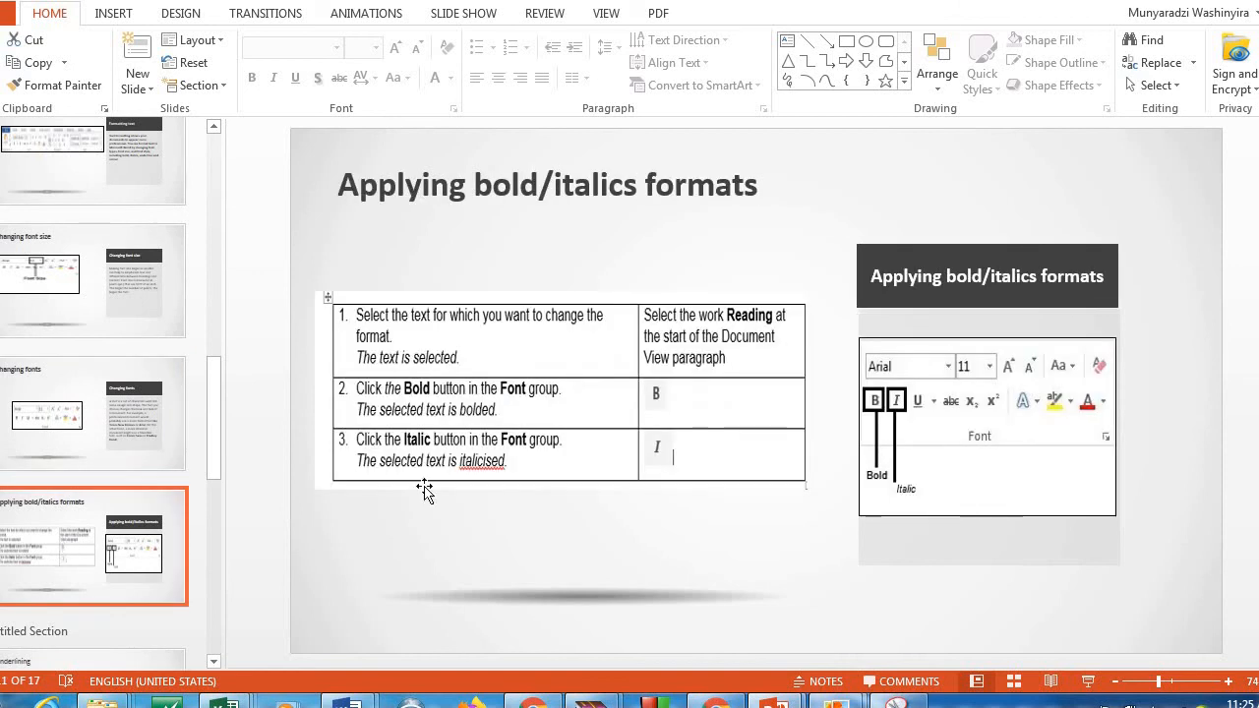